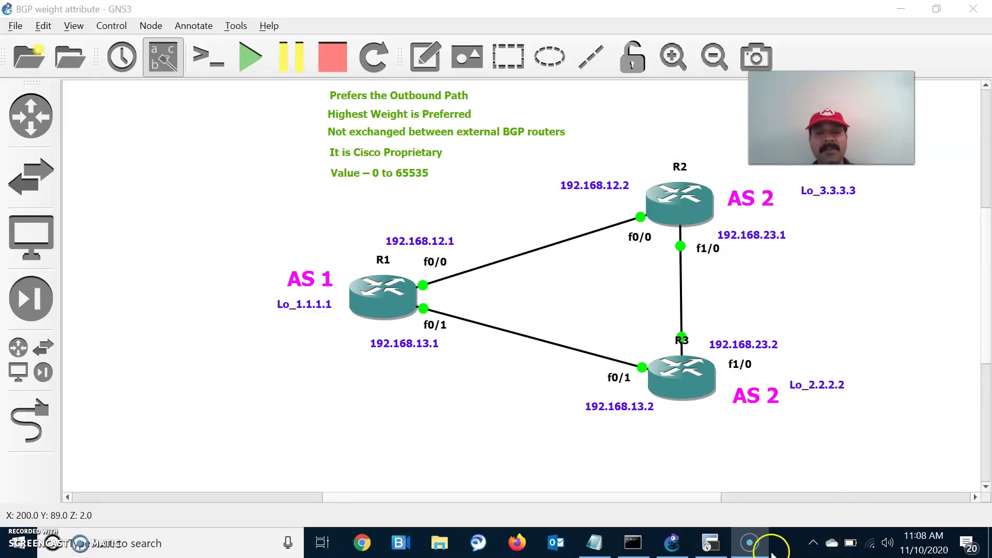
Switch to SecureCRT, enter global configuration mode on R1, and start the BGP process for AS 1 with router bgp 1.
left_click(716, 550)
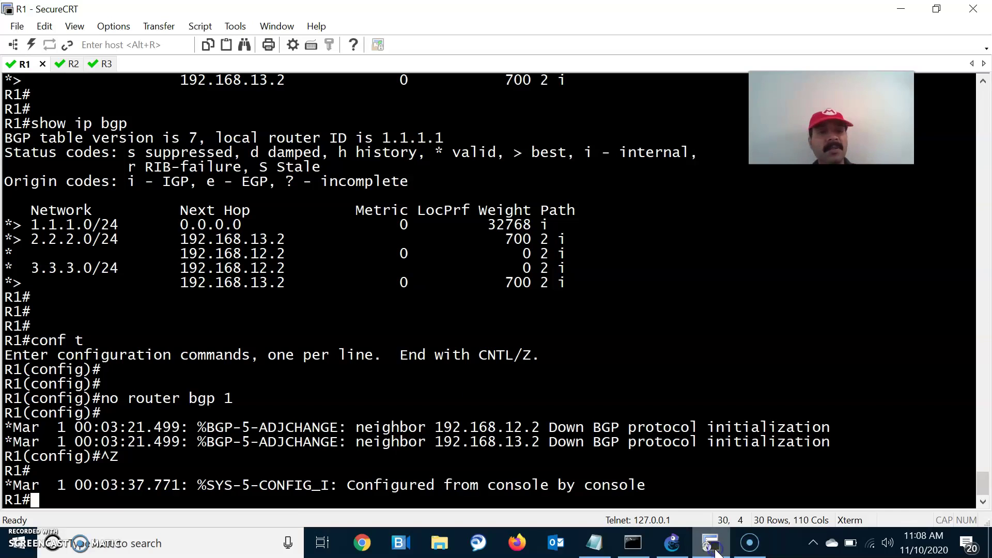
left_click(388, 388)
type("conf t")
key("Return")
key("Return")
key("Return")
key("Return")
key("Return")
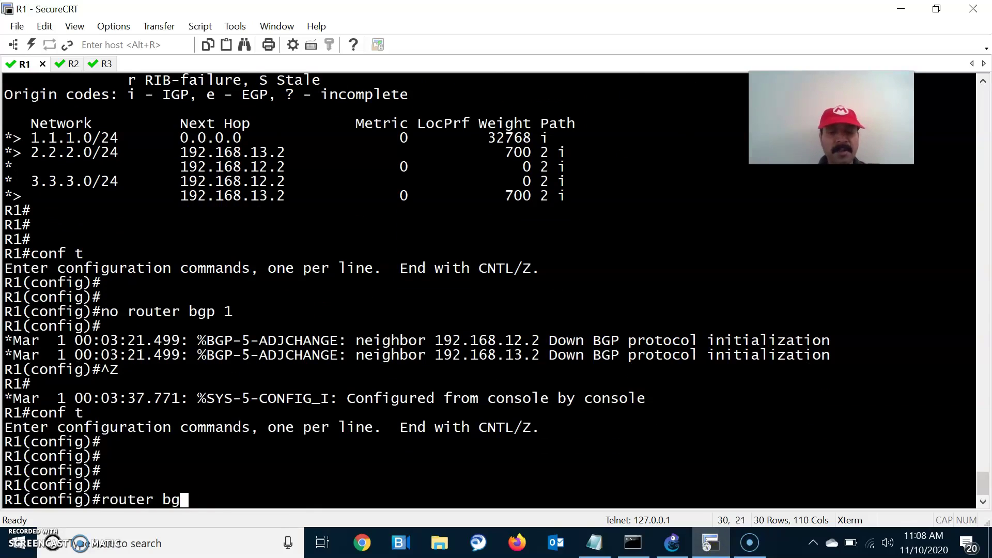
key("Return")
key("Return")
key("Return")
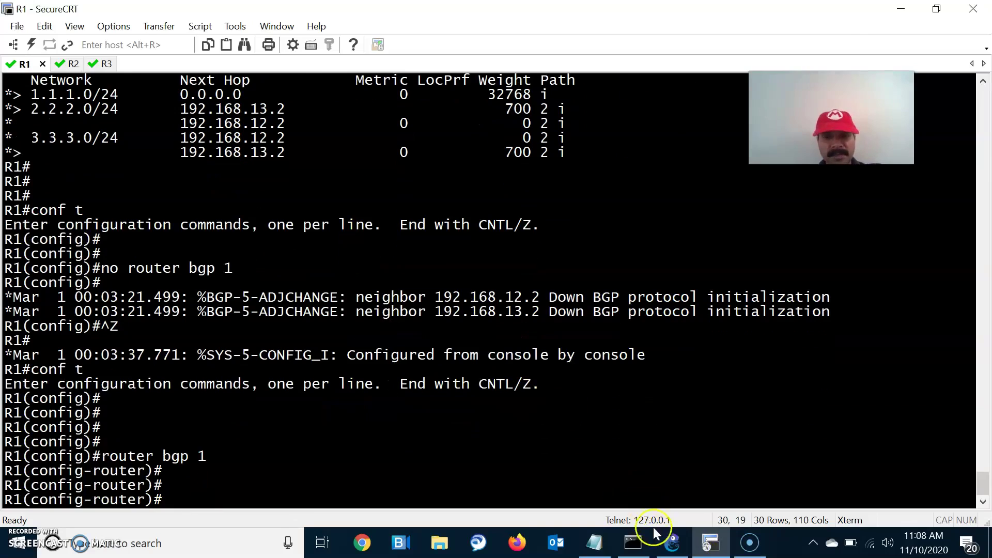
Consult the GNS3 topology and add R2 as a BGP neighbor on R1: neighbor 192.168.12.2 remote-as 2.
left_click(672, 542)
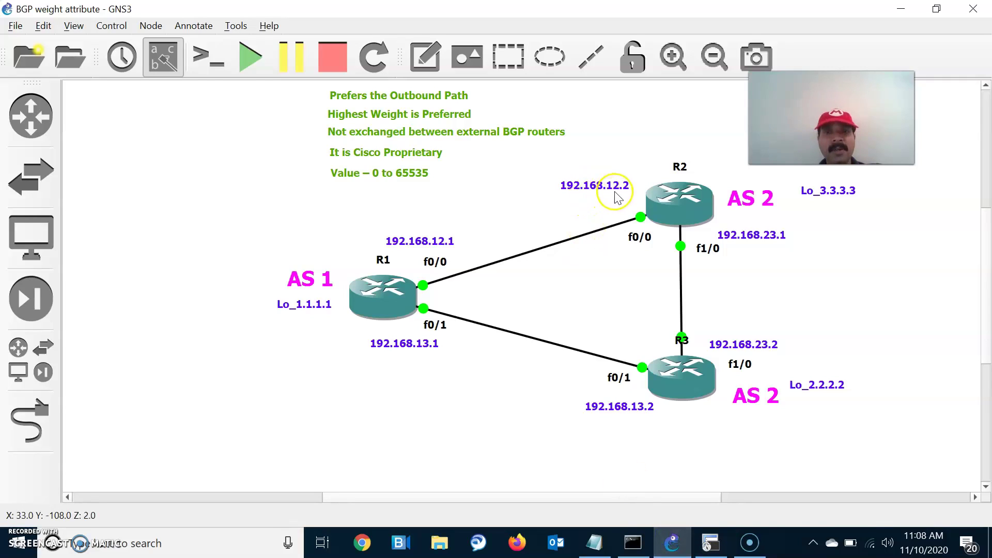
key("alt+Tab")
type("neu")
key("BackSpace")
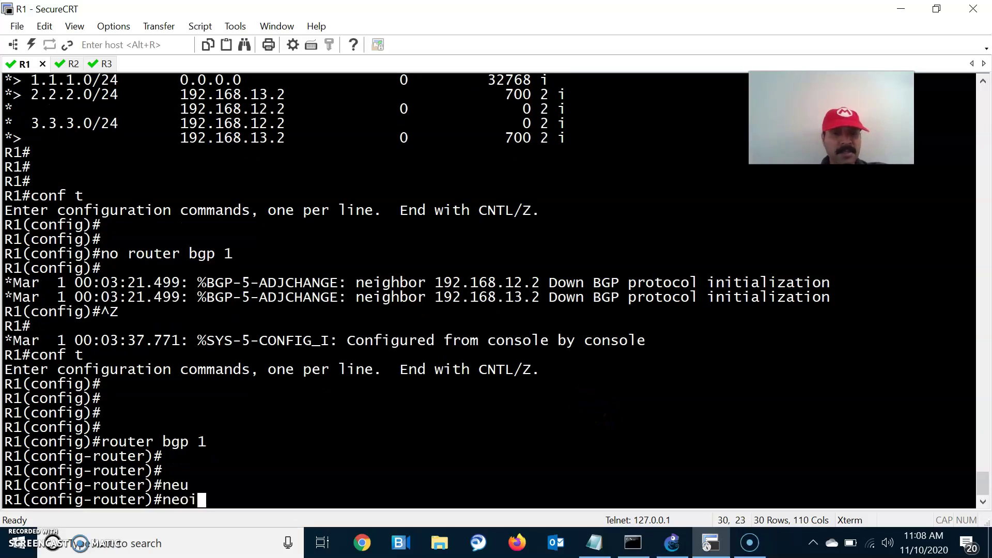
type("i")
key("Tab")
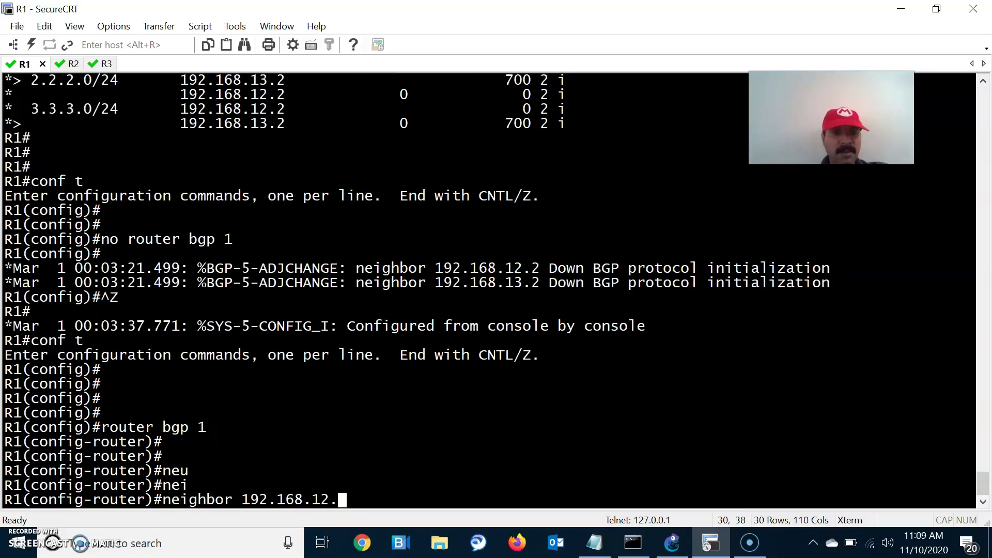
type("192.168.12.2 remo")
key("Tab")
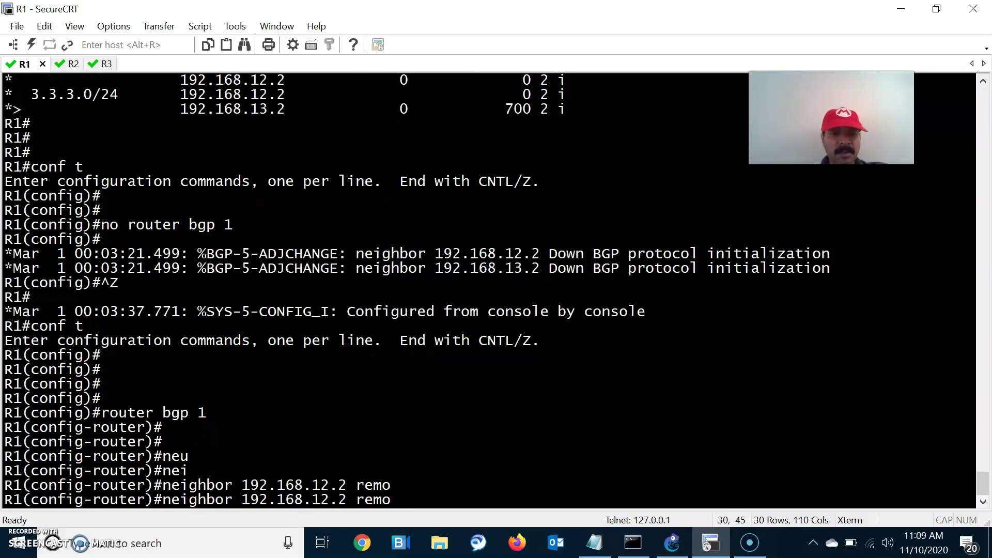
type("t")
key("Tab")
type("2")
key("Return")
Add R3 as a BGP neighbor on R1 with neighbor 192.168.13.2 remote-as 2, and return to privileged mode.
key("alt+Tab")
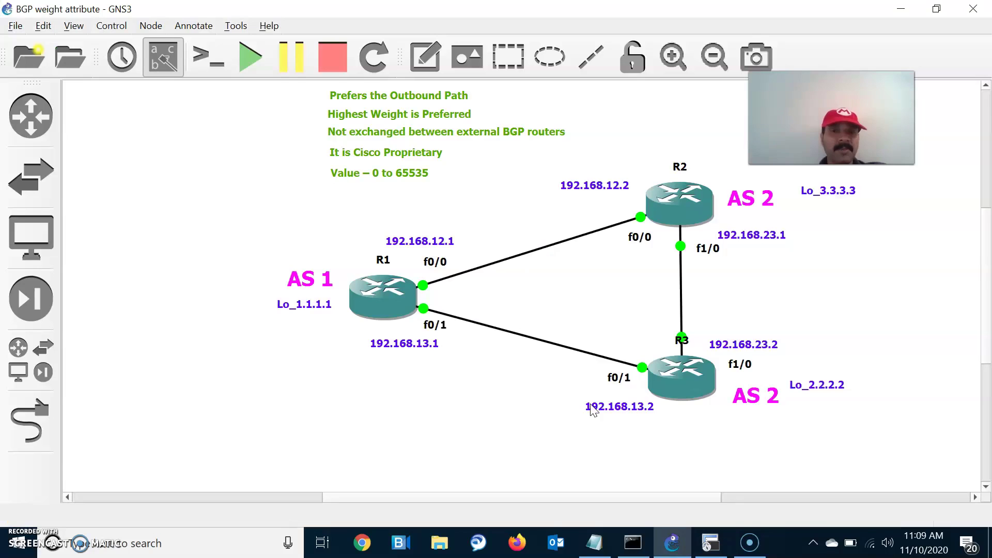
key("alt+Tab")
key("Up")
key("Left")
key("Left")
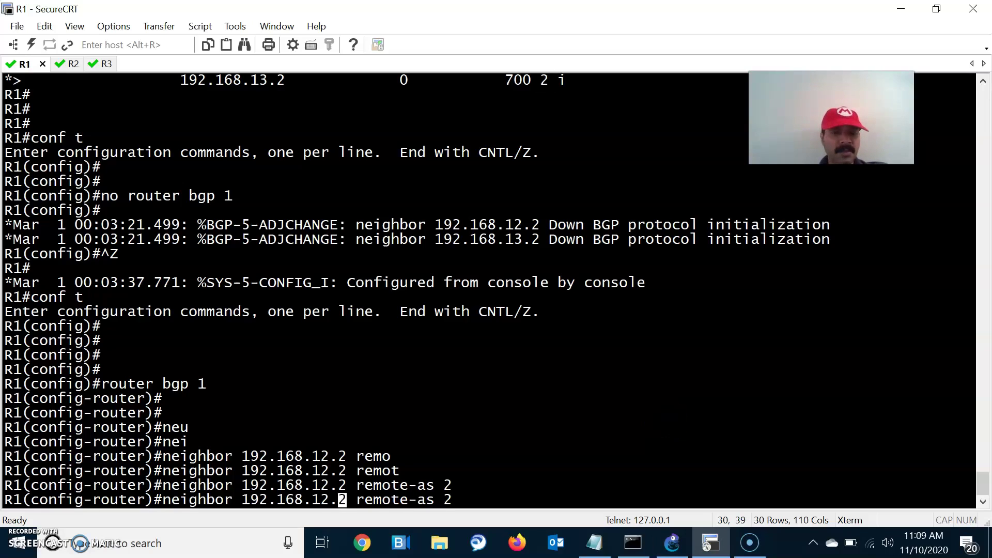
key("BackSpace")
type("3")
key("Return")
key("Return")
key("ctrl+z")
key("Return")
key("Return")
key("Return")
key("Return")
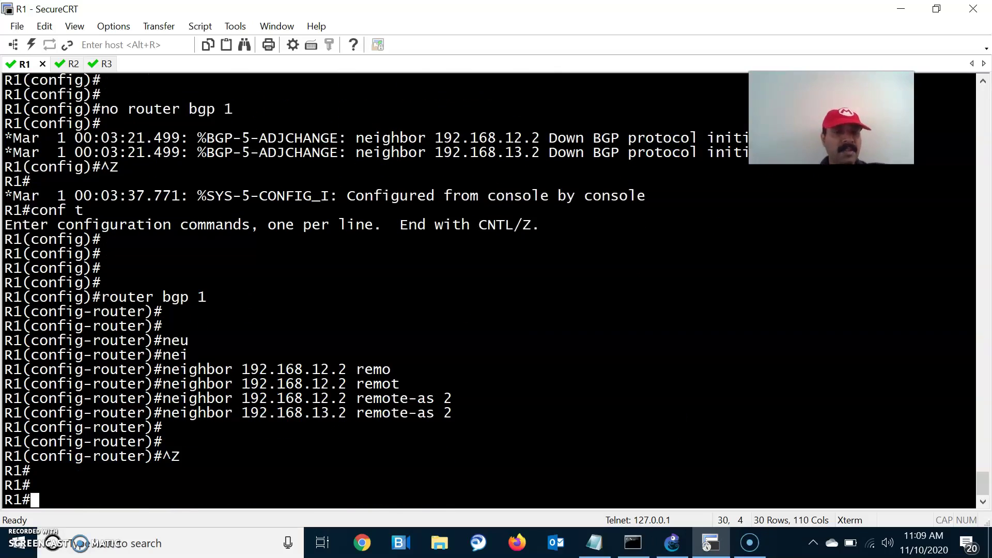
Open the R2 console session and enter BGP router configuration for AS 2 with router bgp 2.
left_click(652, 430)
left_click(69, 65)
key("alt+Tab")
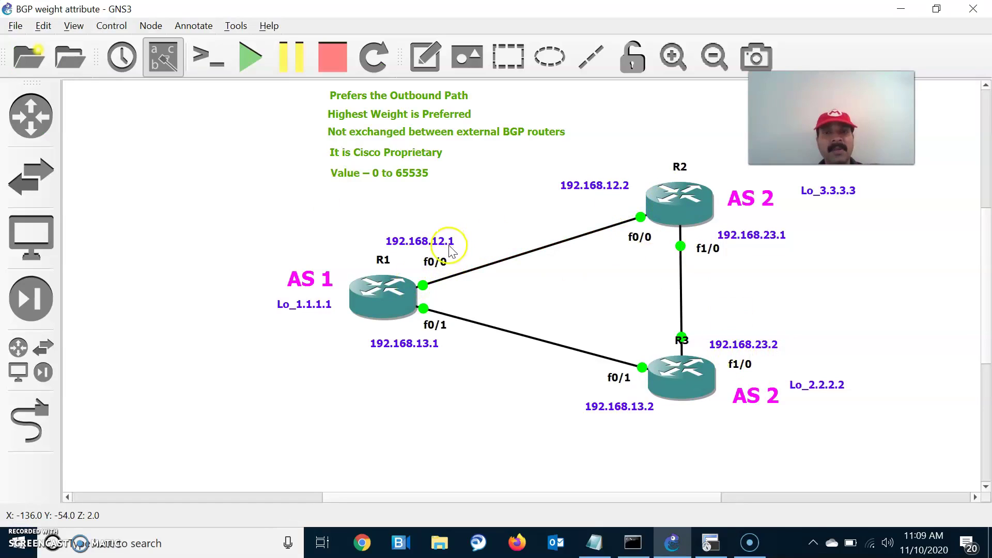
key("alt+Tab")
type("nei")
key("Tab")
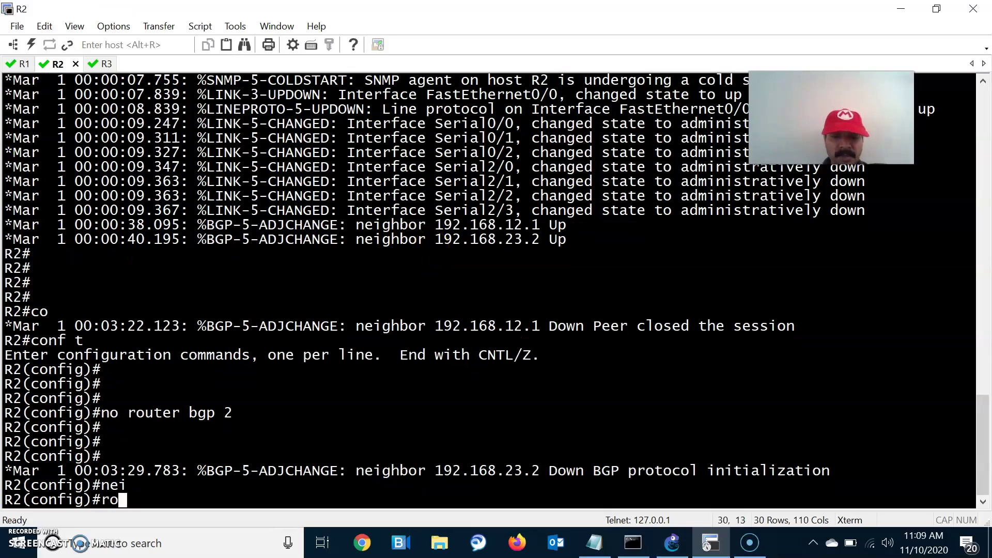
type("router bgp 2")
key("Return")
key("Return")
key("Return")
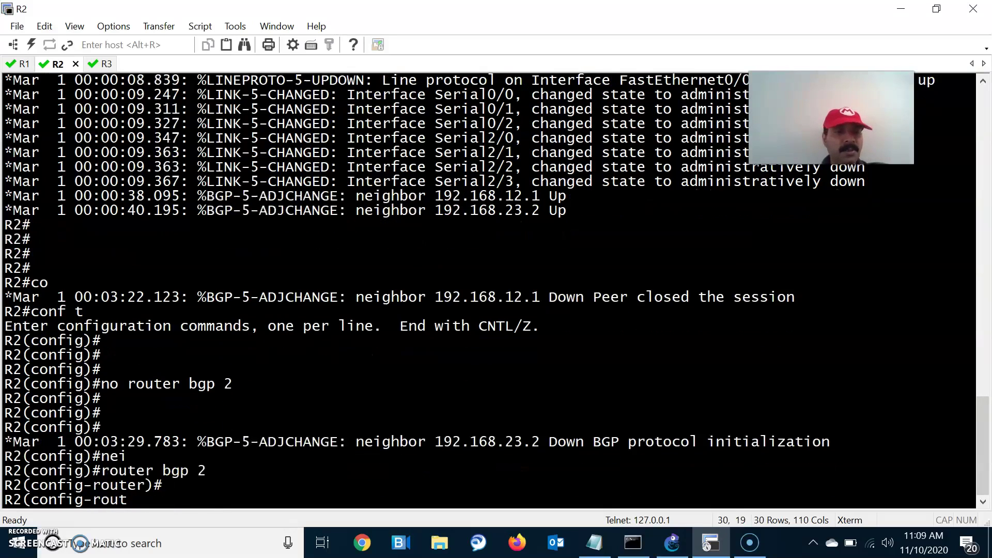
Add R3 as an internal BGP neighbor on R2, checking the topology: neighbor 192.168.23.2 remote-as 2.
type("nei")
key("Tab")
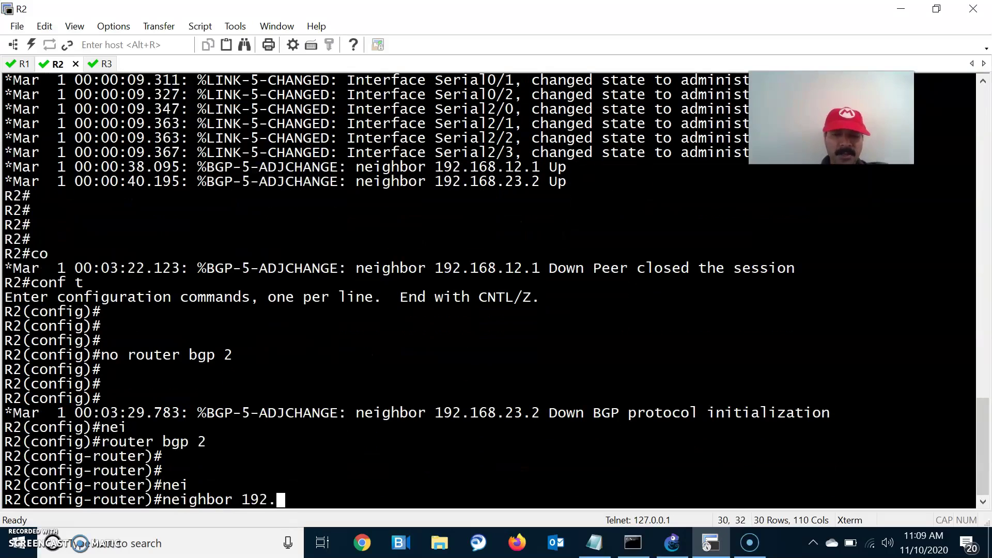
type("192.168.")
key("alt+Tab")
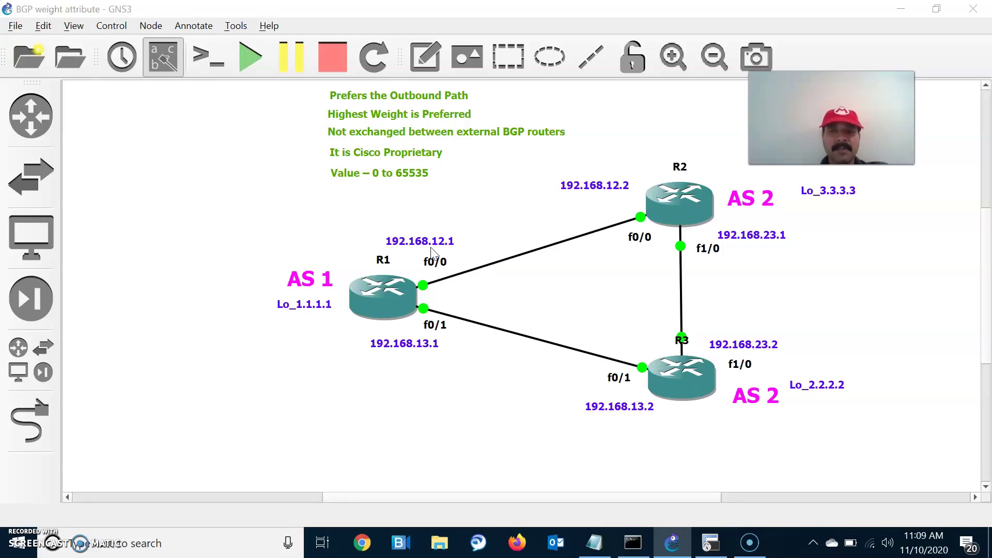
key("alt+Tab")
type("23.2 remo")
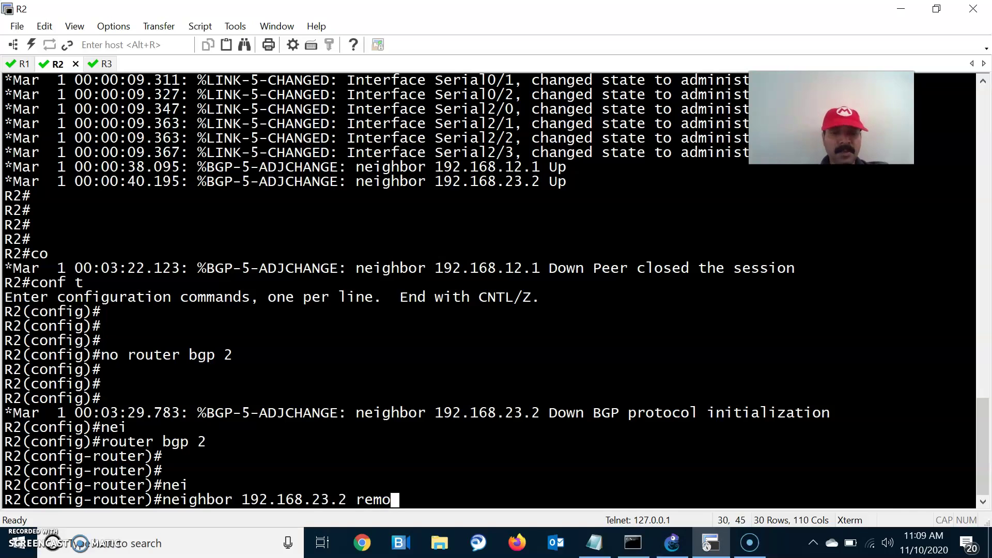
type("t")
key("Tab")
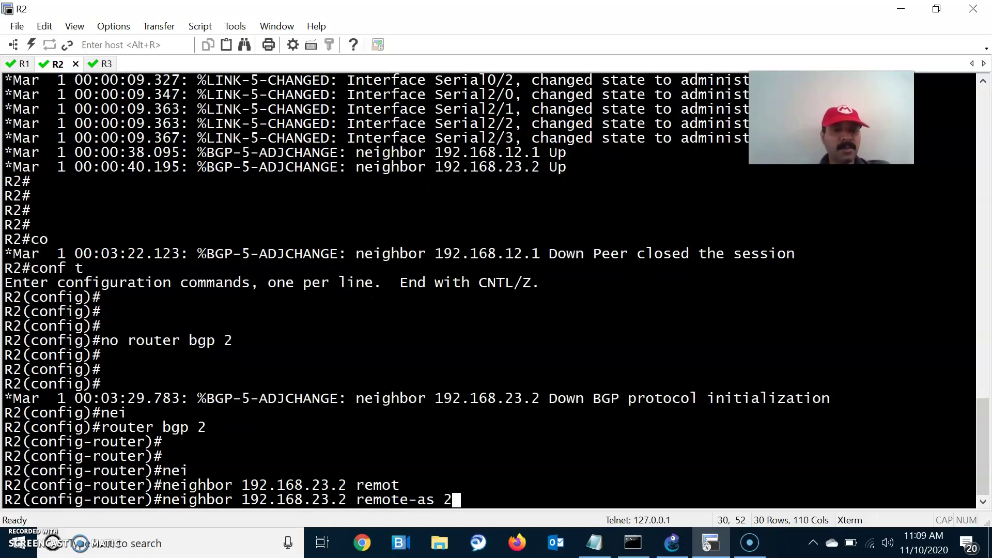
type("2")
key("Return")
Add R1 as a BGP neighbor on R2 with neighbor 192.168.12.1 remote-as 1, and return to privileged mode.
key("alt+Tab")
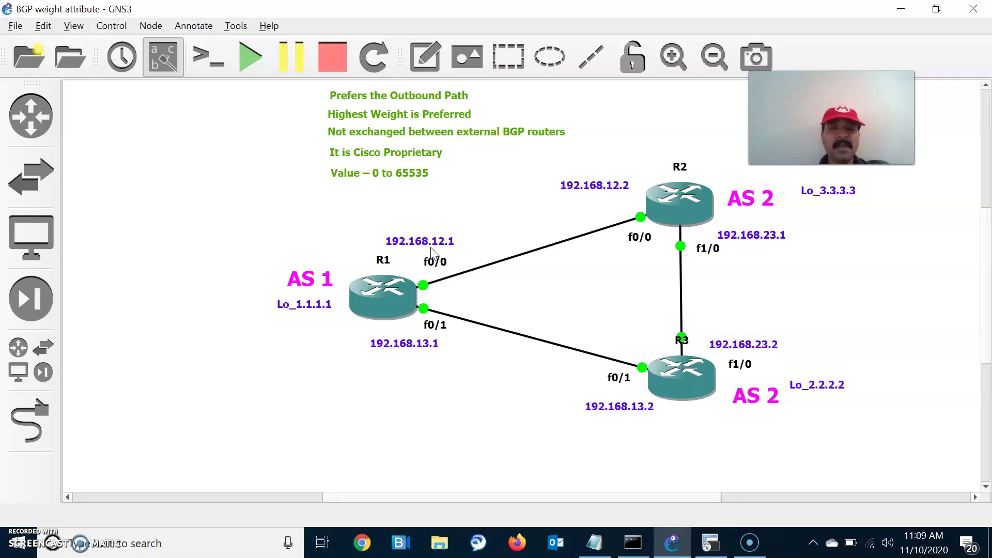
key("alt+Tab")
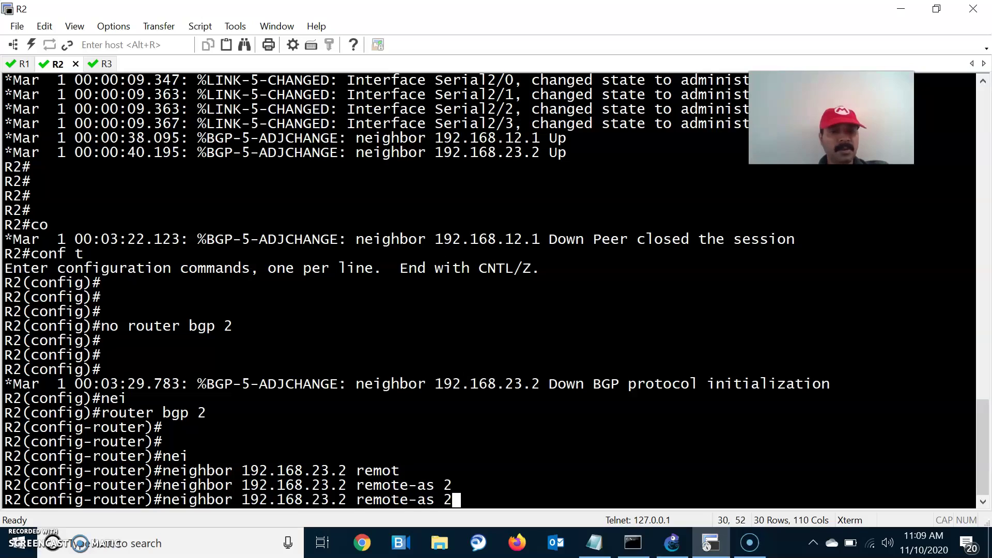
key("BackSpace")
key("BackSpace")
key("BackSpace")
key("BackSpace")
type("12")
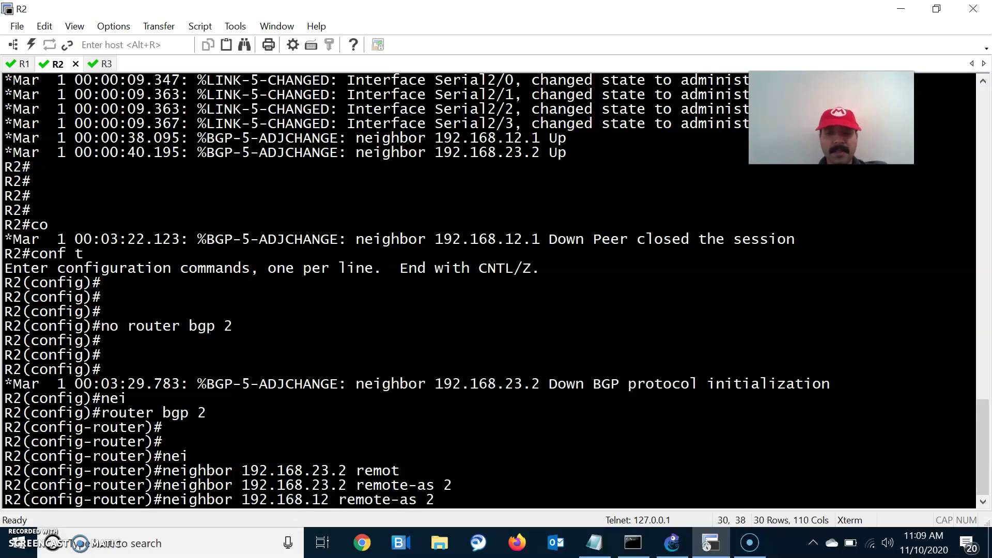
type(".1")
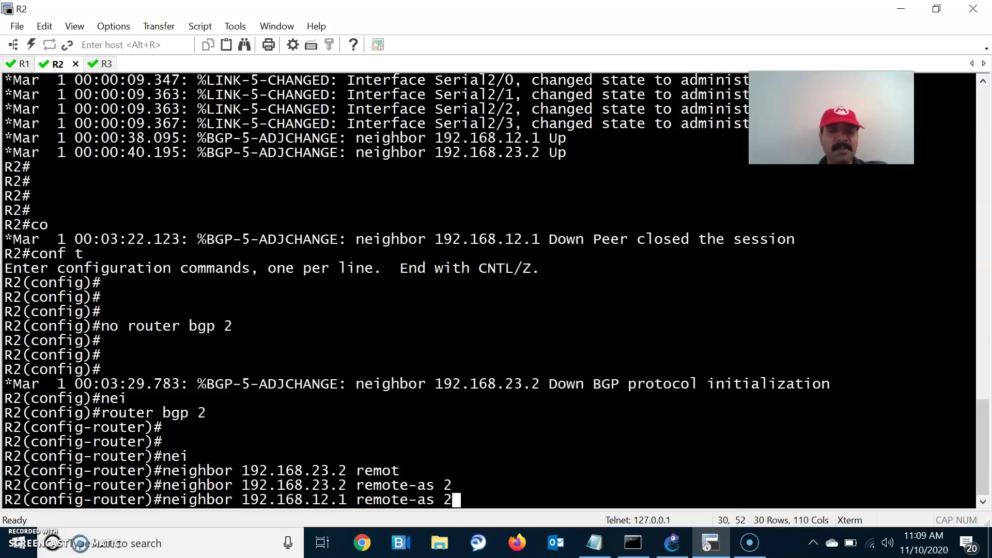
key("Return")
key("Return")
key("ctrl+z")
key("Return")
key("Return")
key("Return")
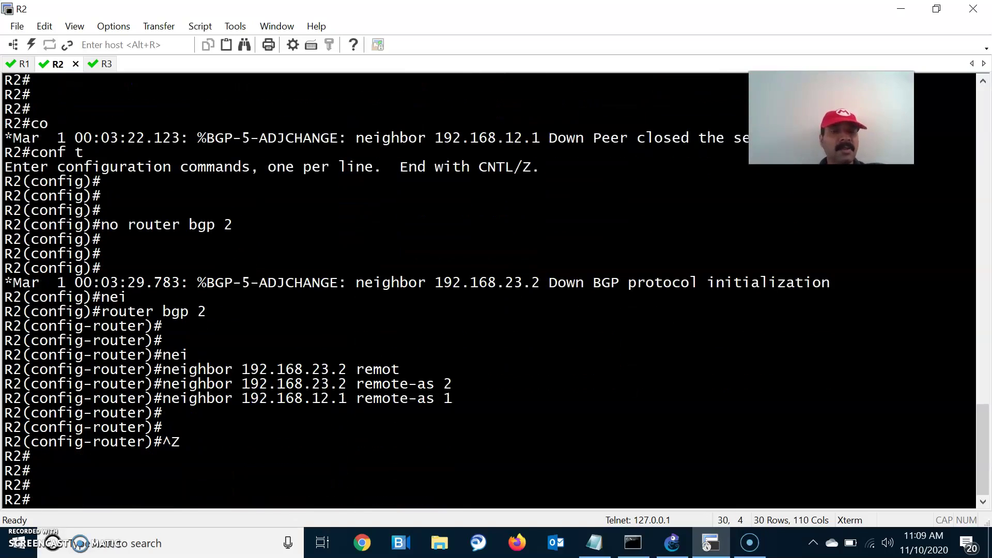
Open the R3 console session, enter global configuration mode, and start the BGP process for AS 2 with router bgp 2.
left_click(101, 63)
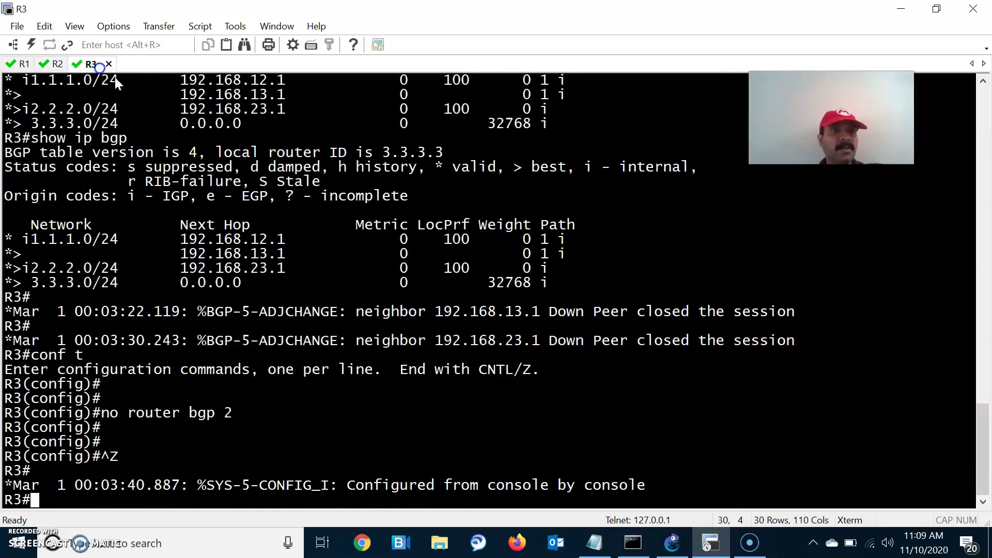
type("conf t")
key("Return")
key("Return")
key("Return")
key("Return")
key("Return")
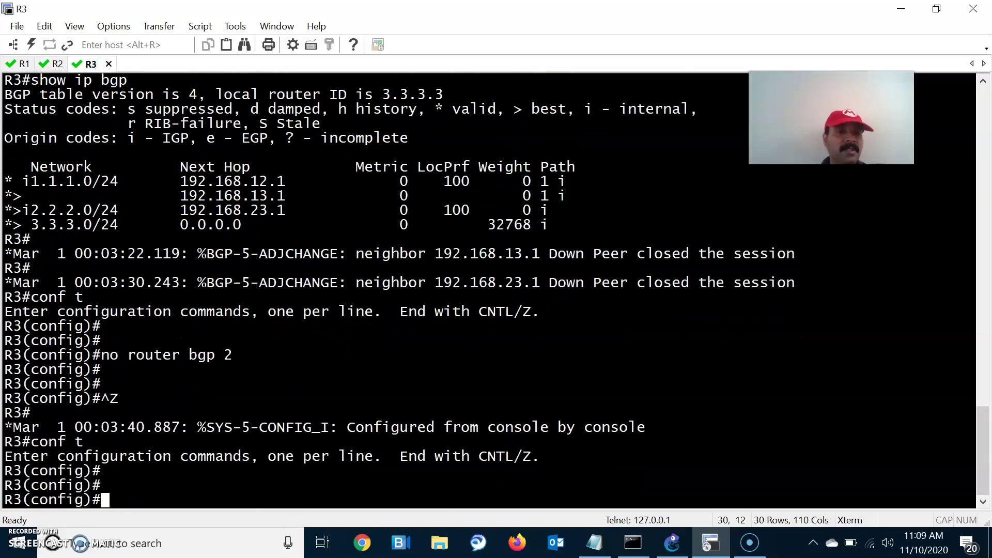
type("router bgp 2")
key("Return")
key("Return")
key("Return")
Consult the topology and add R2 as an internal BGP neighbor on R3: neighbor 192.168.23.1 remote-as 2.
key("alt+Tab")
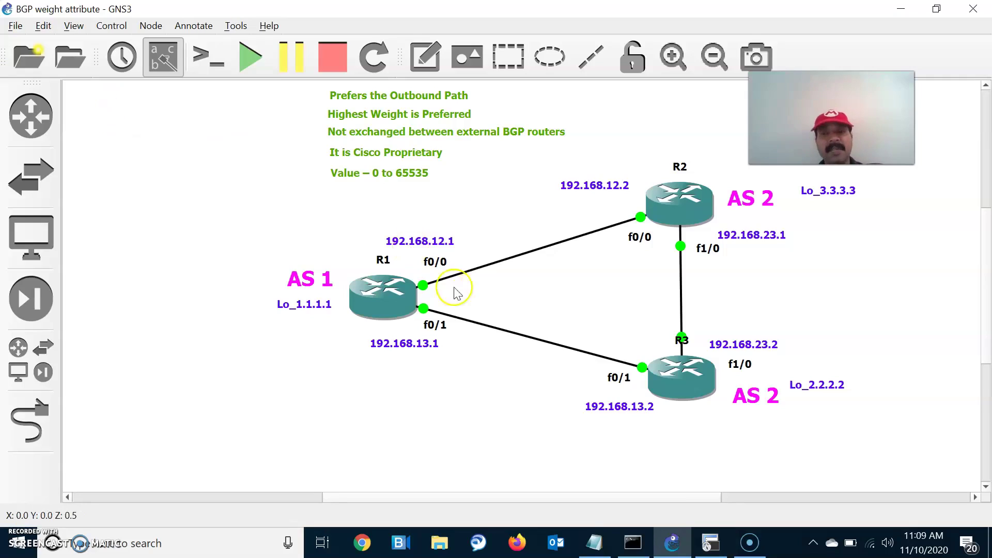
key("alt+Tab")
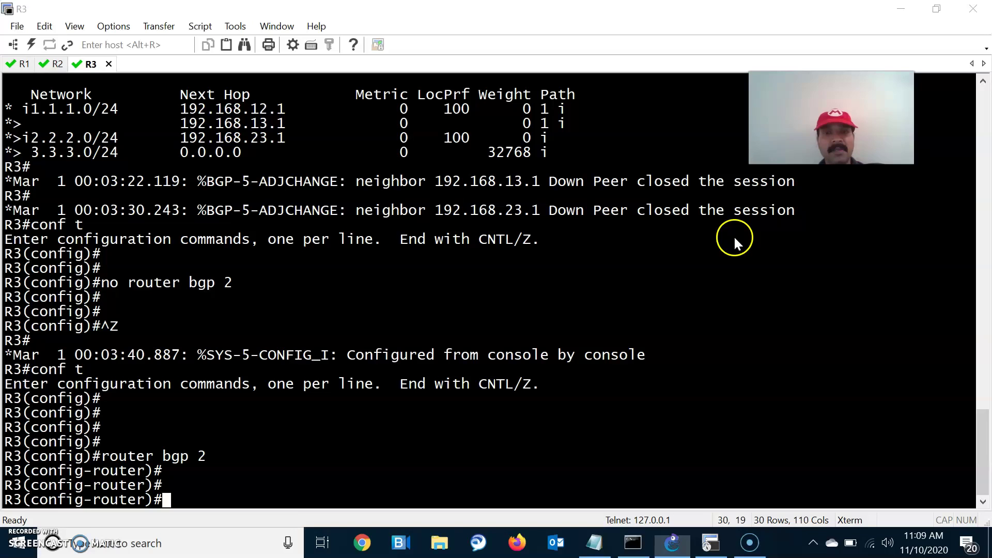
type("nei")
key("Tab")
type("19")
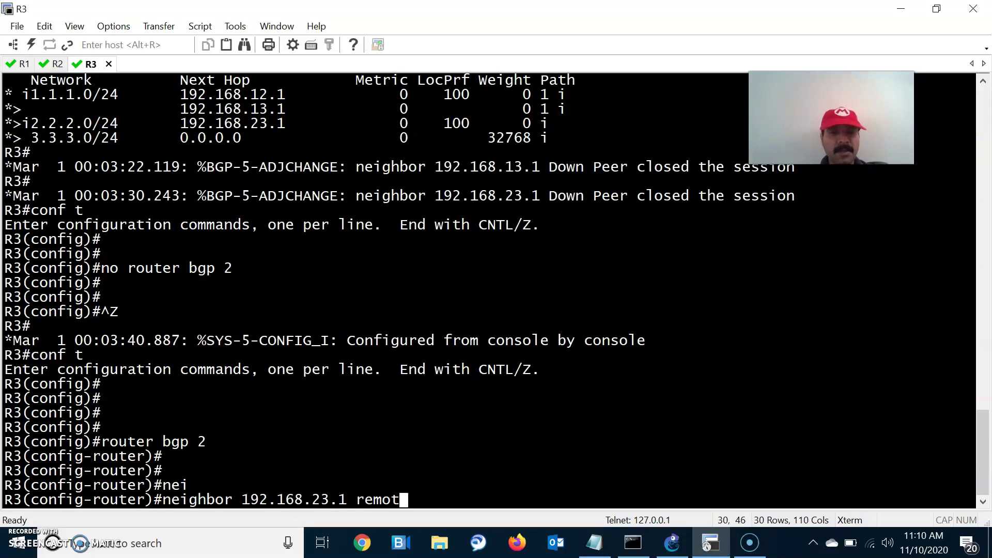
type("2.168.23.1 remot")
key("Tab")
key("Return")
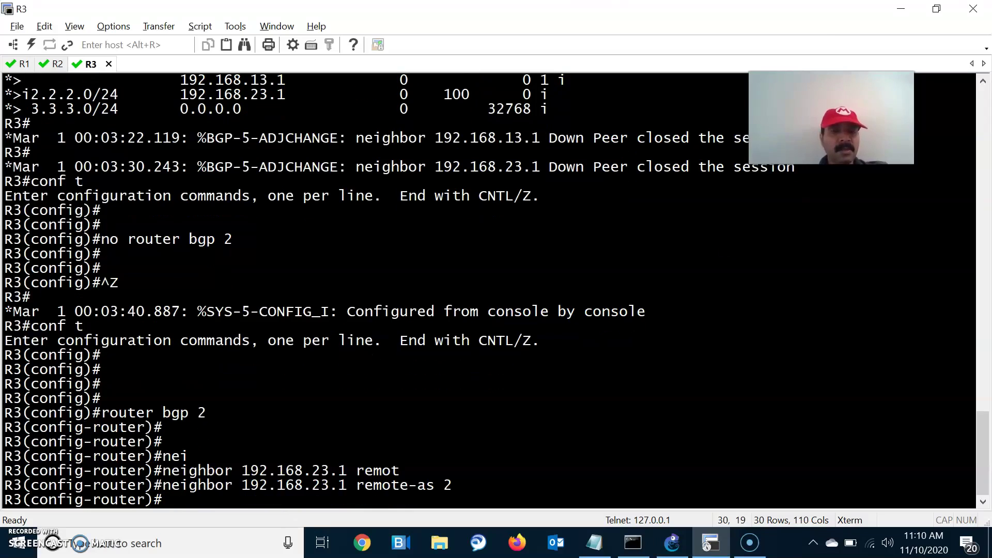
Add R1 as a BGP neighbor on R3 with neighbor 192.168.13.1 remote-as 1, and return to privileged mode.
key("alt+Tab")
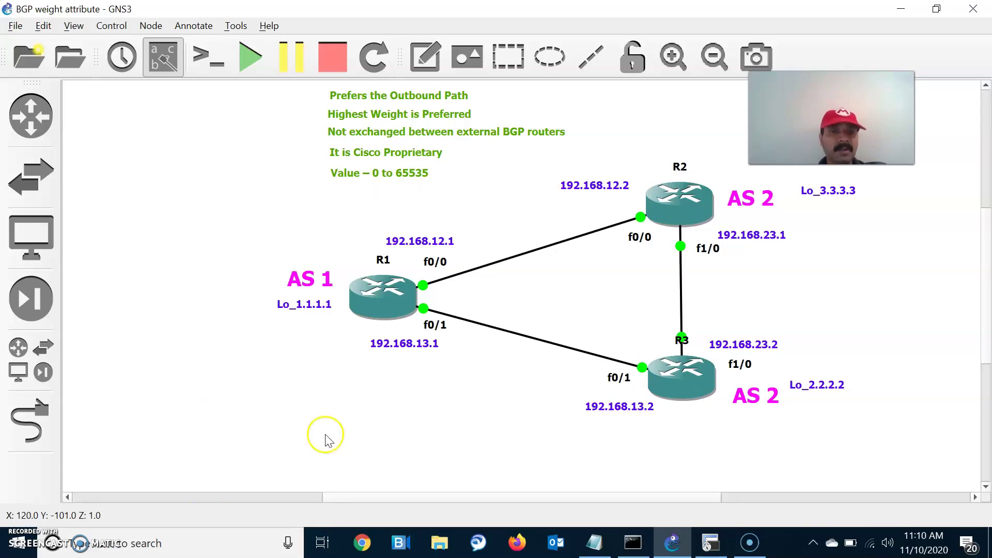
key("alt+Tab")
type("neighbor 192.168")
key("Up")
key("Left")
key("Left")
key("Left")
key("Left")
key("Left")
key("Left")
key("Left")
key("Right")
key("BackSpace")
key("BackSpace")
key("BackSpace")
key("BackSpace")
type("13.1")
key("Right")
key("alt+Tab")
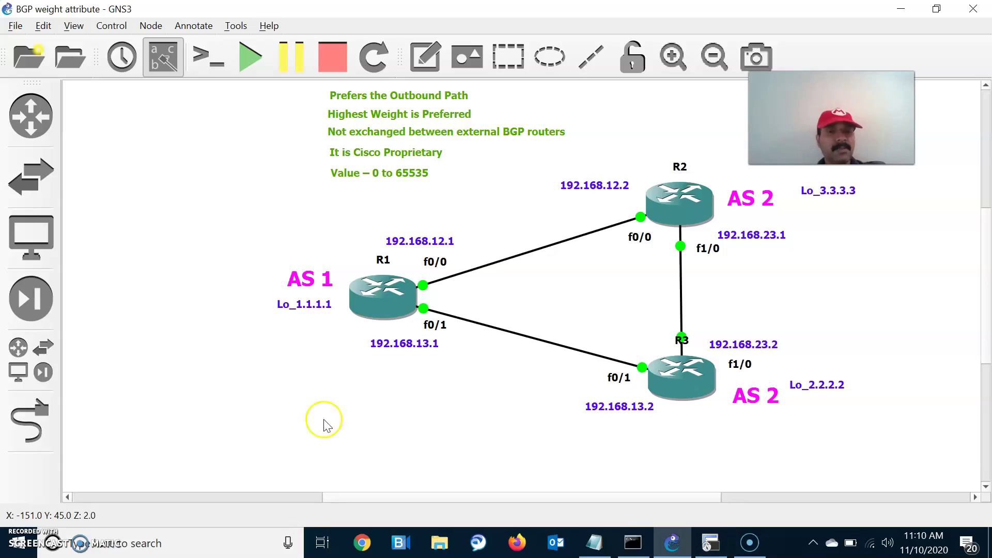
key("alt+Tab")
key("BackSpace")
type("1")
key("Return")
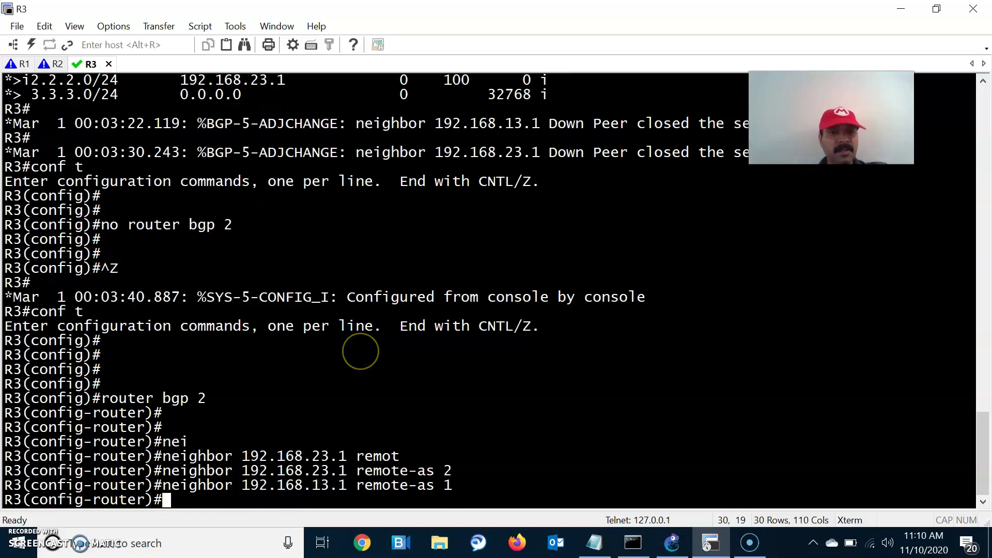
key("Return")
key("ctrl+z")
key("Return")
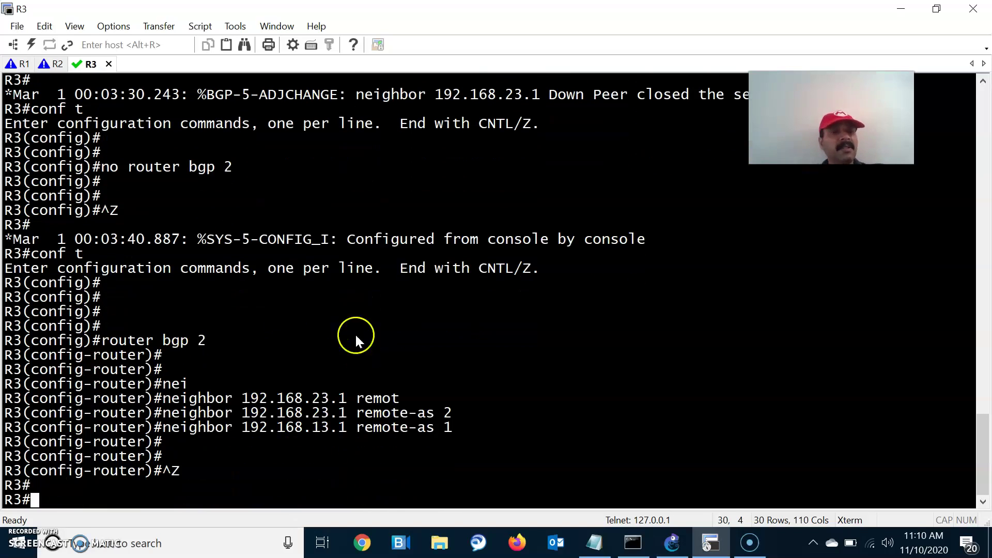
Check the R1, R2 and R3 console sessions for BGP neighbor adjacency messages.
left_click(7, 65)
left_click(73, 64)
left_click(103, 64)
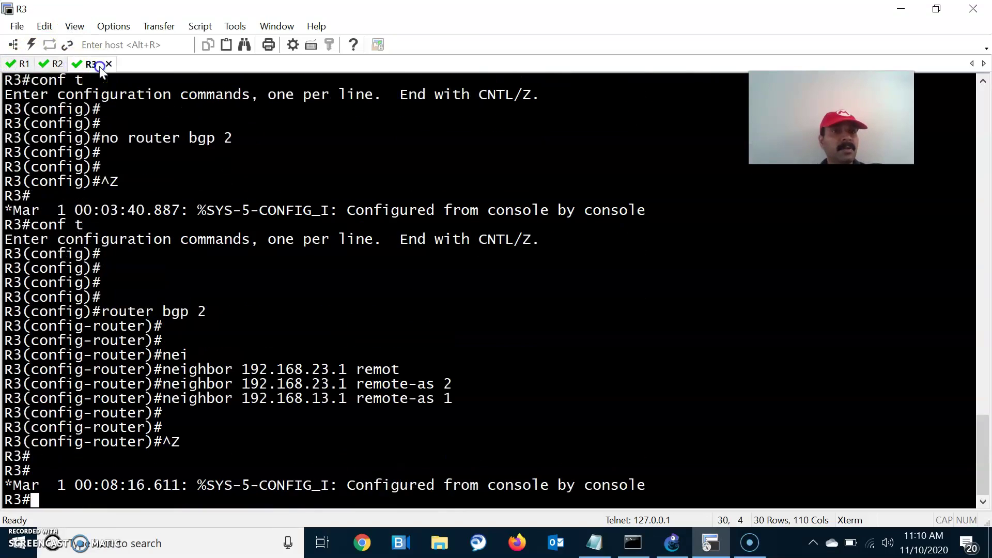
left_click(23, 64)
left_click(67, 65)
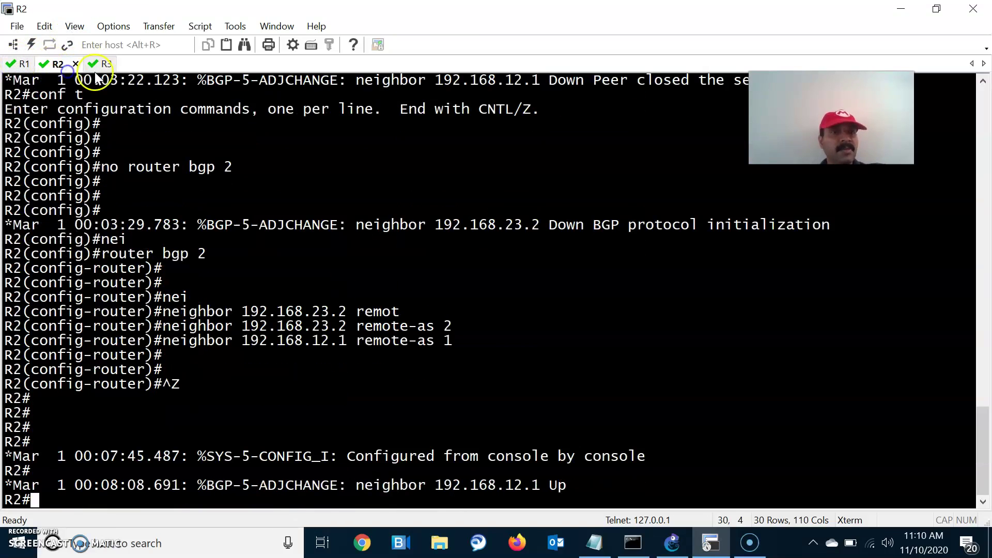
left_click(101, 67)
left_click(23, 64)
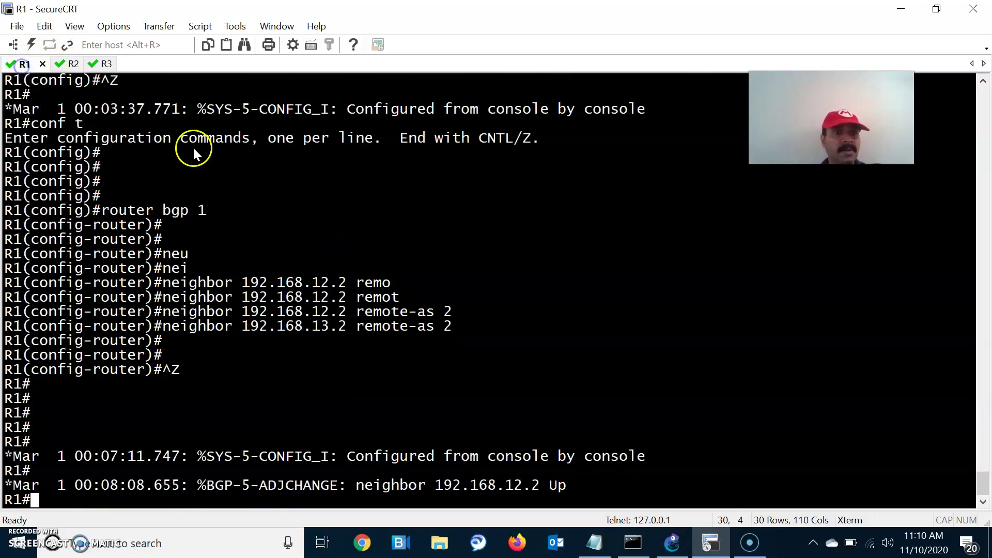
Run show ip bgp all summary on R1 and repeat it to check the state of its BGP neighbors.
key("Return")
key("Return")
key("Return")
type("show ip")
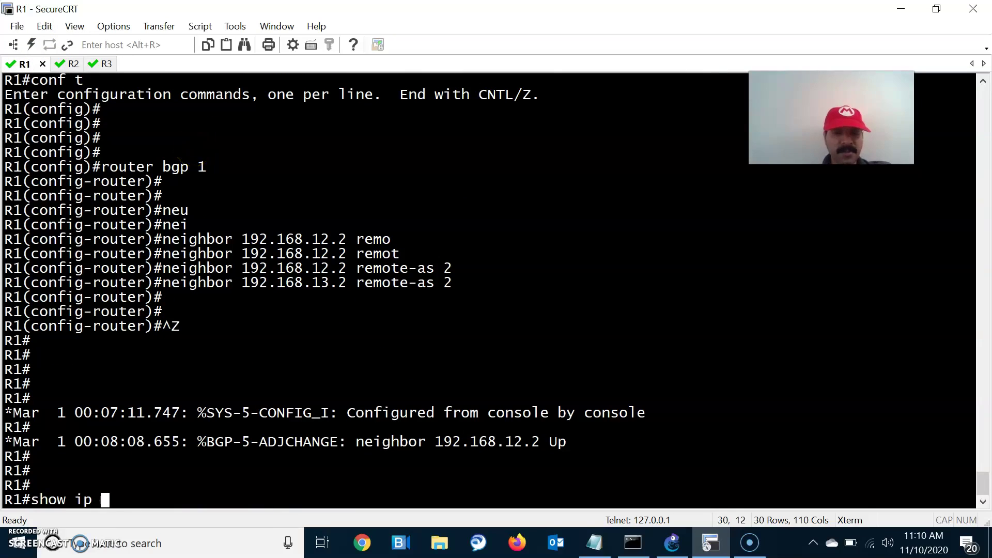
type(" bgp all summ")
key("Tab")
key("Return")
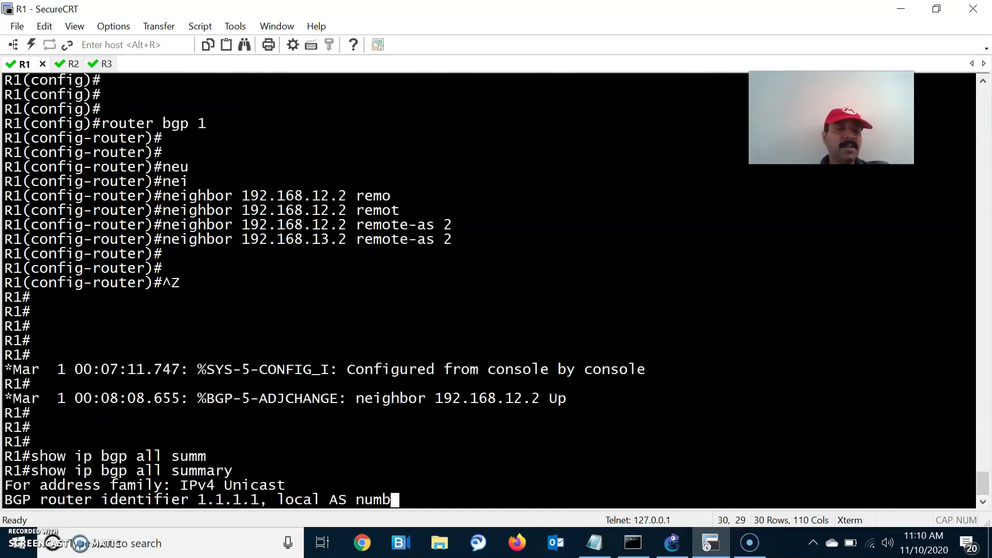
key("Return")
key("Return")
key("Return")
key("Up")
key("Return")
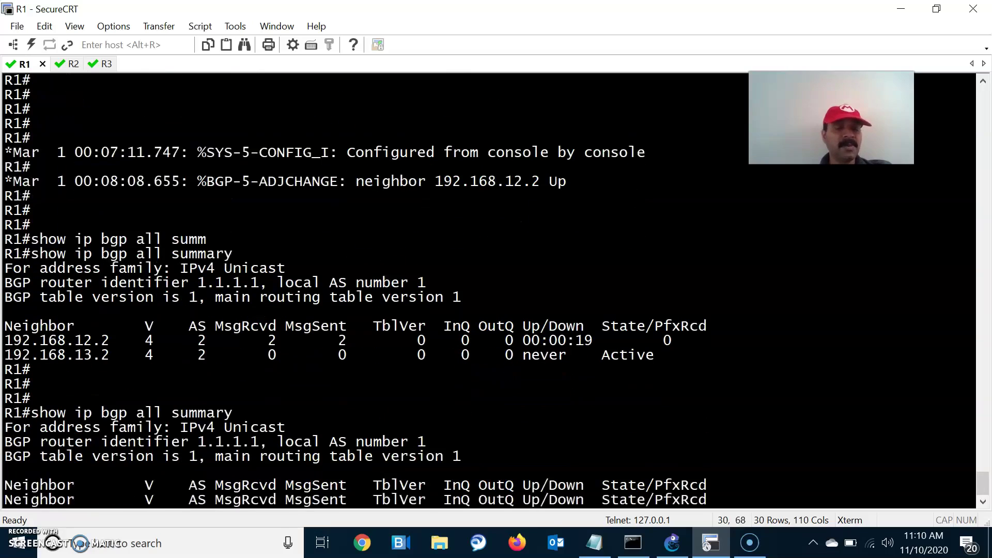
key("Up")
key("Return")
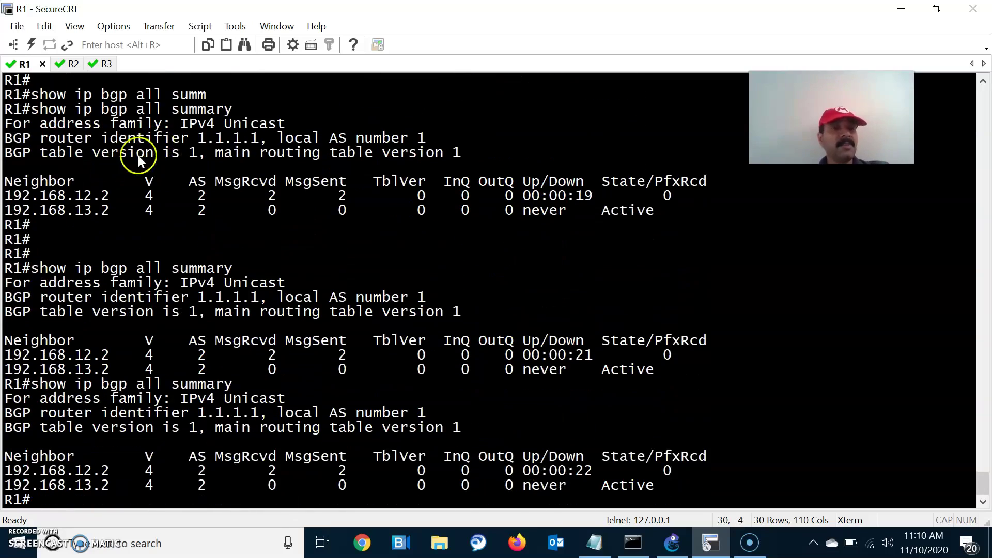
Open the R2 console session and run show ip bgp all summary to check its BGP neighbors.
left_click(66, 64)
key("Return")
key("Return")
type("conf t")
key("ctrl+z")
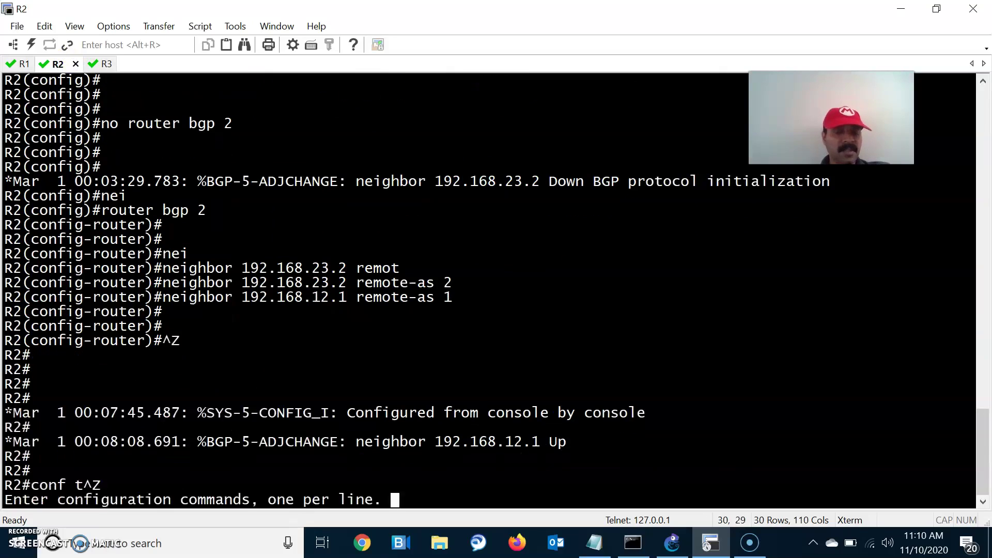
type("show ip bg")
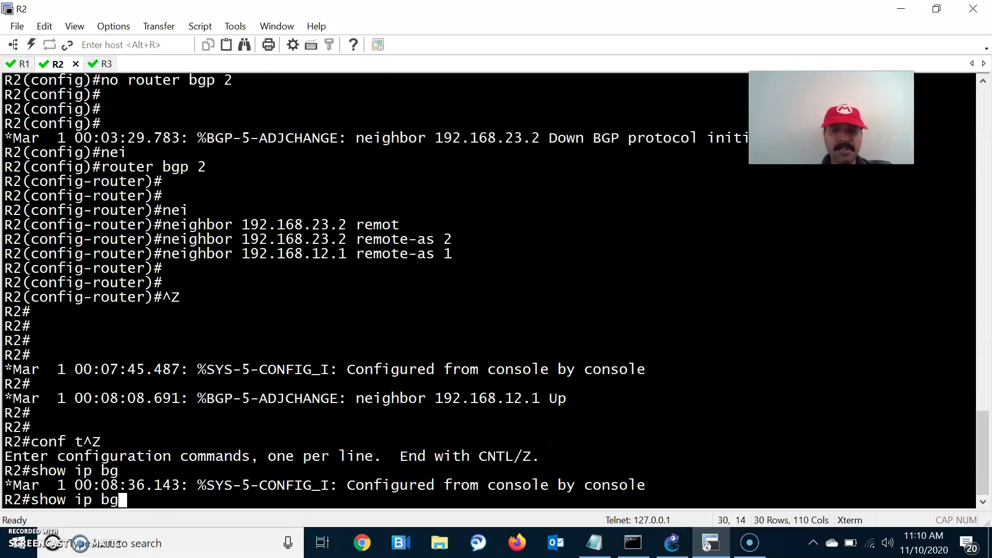
type("p all summ")
key("Tab")
key("Return")
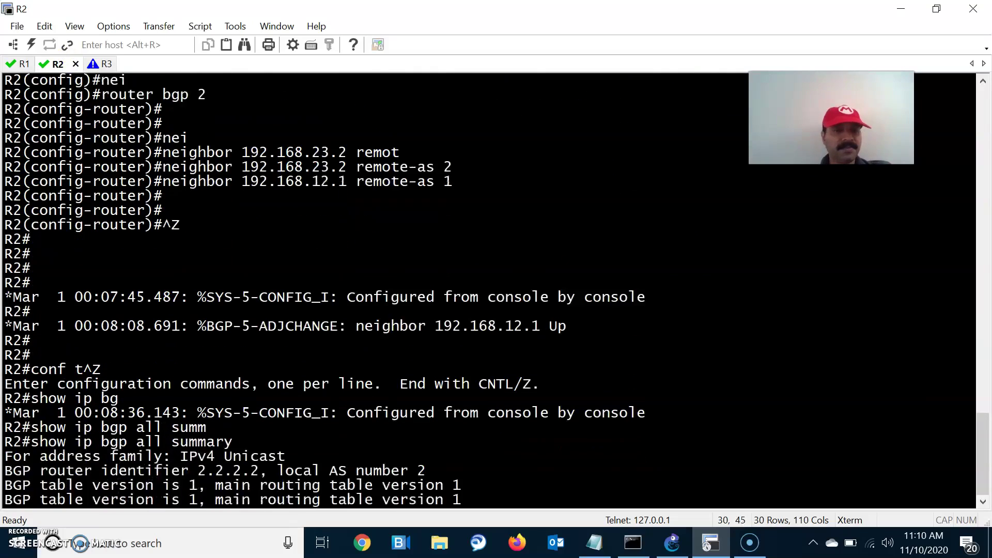
Rerun show ip bgp all summary on R1 and on R2 to recheck their peering states.
left_click(21, 64)
key("Up")
key("Return")
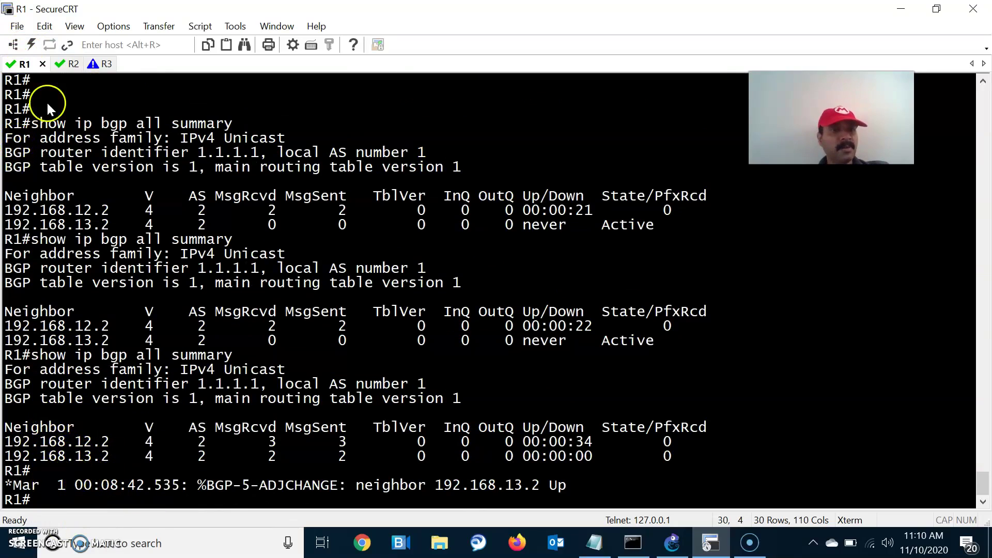
left_click(67, 63)
key("Up")
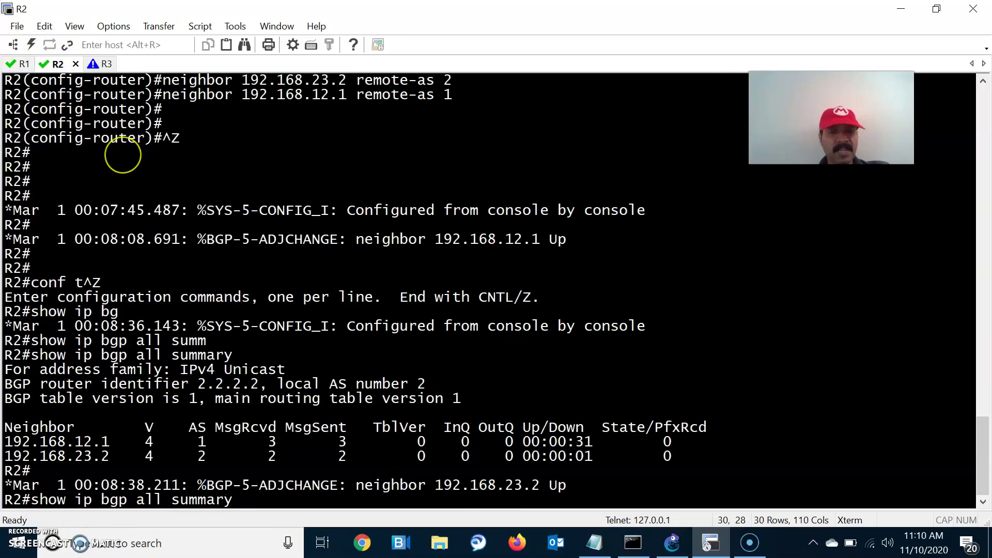
key("Return")
left_click_drag(65, 470, 561, 514)
Open the R3 console session and check its BGP table and neighbors with show ip bgp and show ip bgp all summary.
left_click(103, 64)
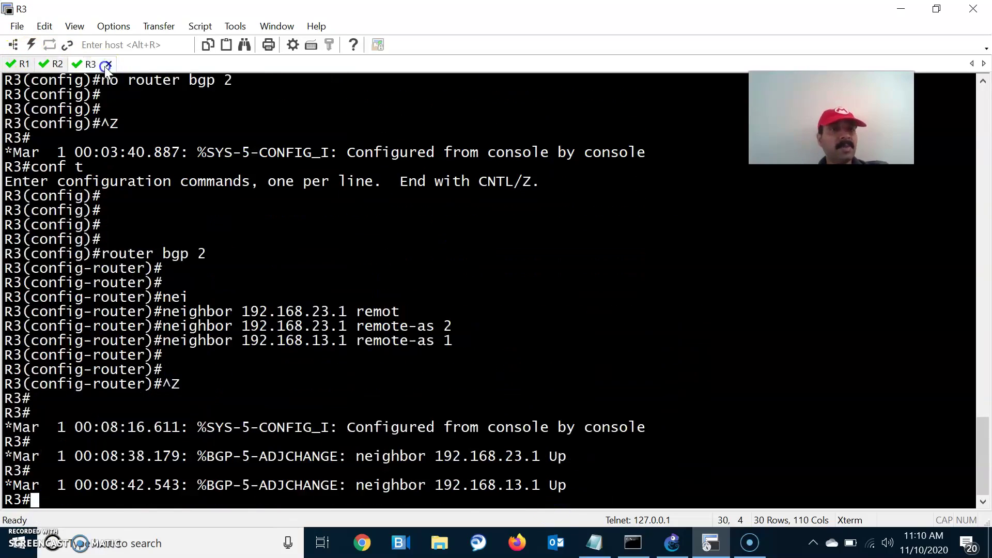
type("show ip bgp")
key("Return")
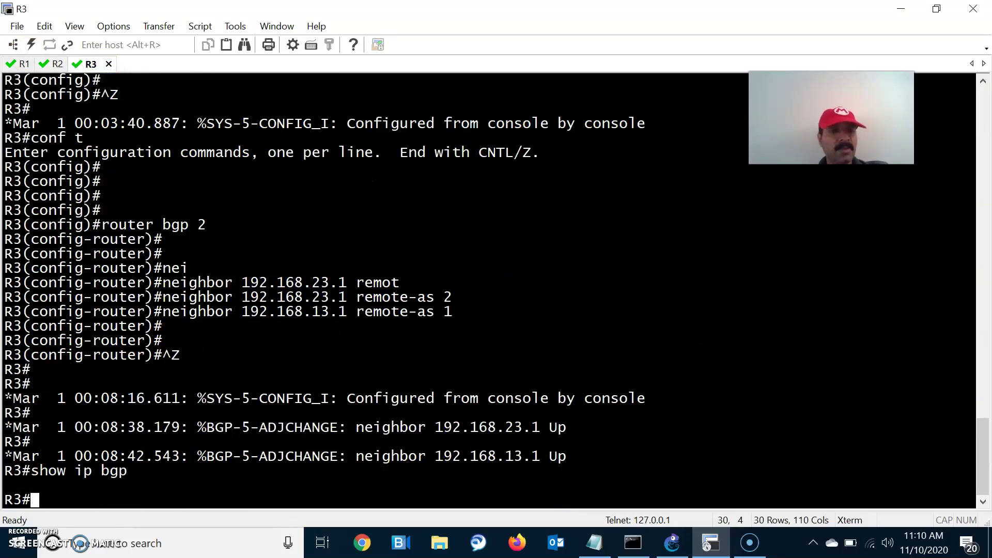
type("show ip b")
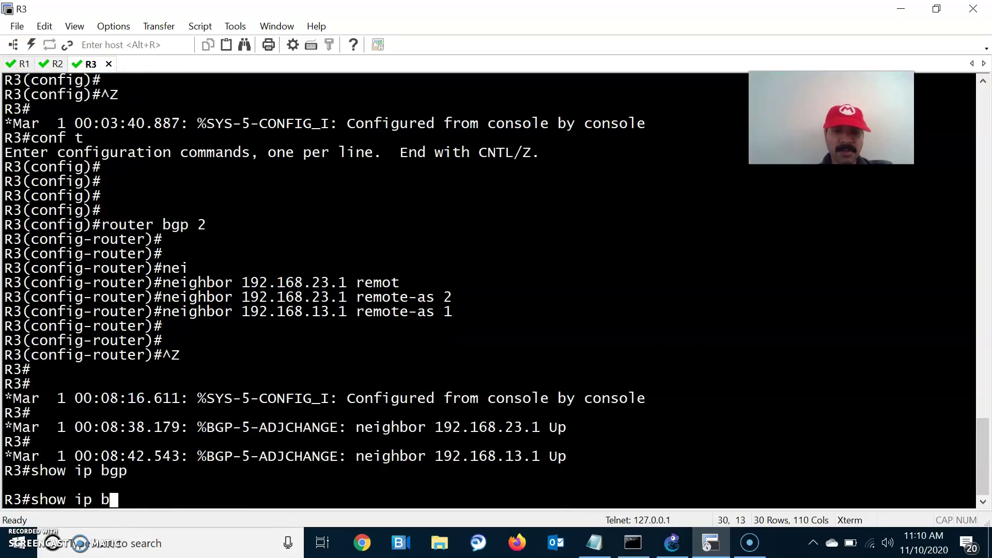
type("gp all summ")
key("Tab")
key("Return")
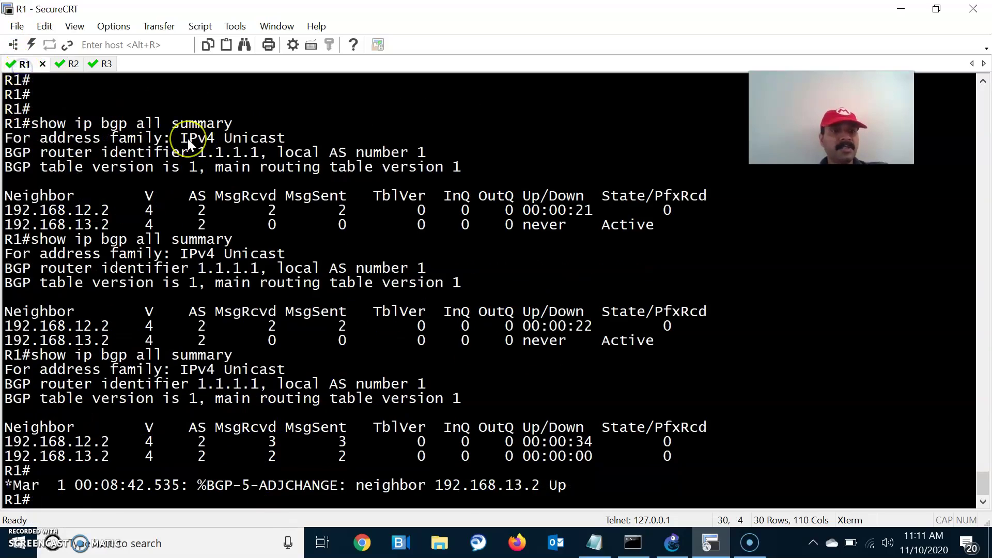
On R1, advertise its loopback network under router bgp 1 with network 1.1.1.0 mask 255.255.255.0, and return to privileged mode.
key("alt+Tab")
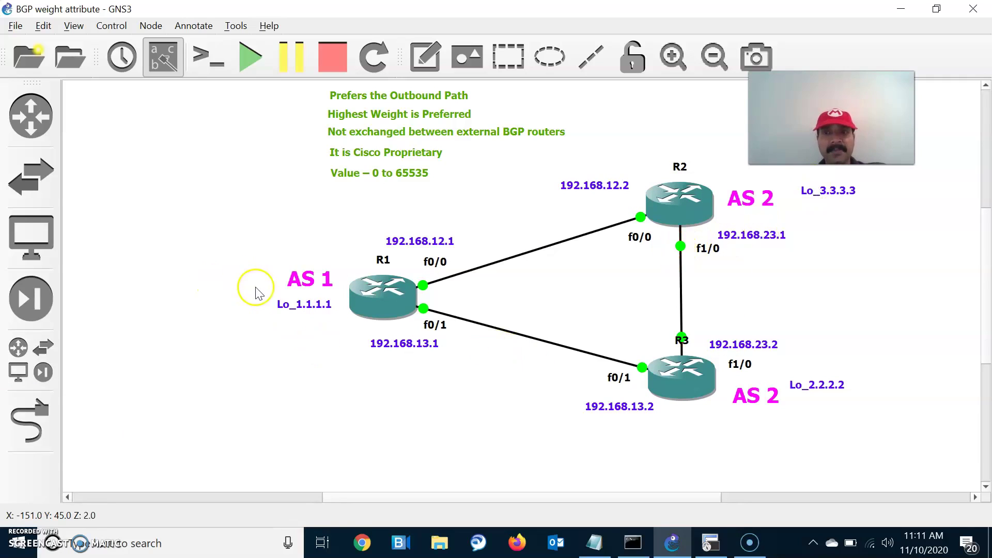
key("alt+Tab")
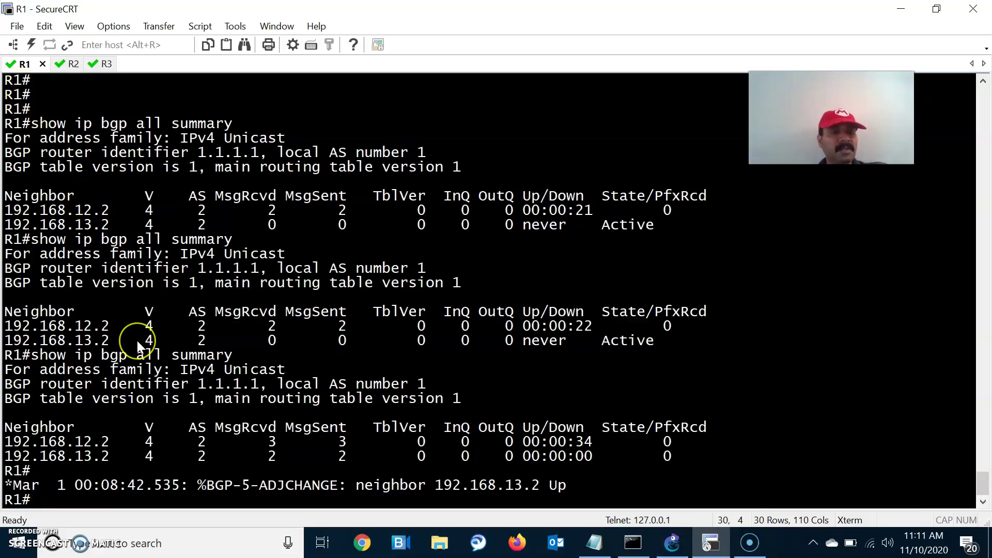
type("conf t")
key("Return")
key("Return")
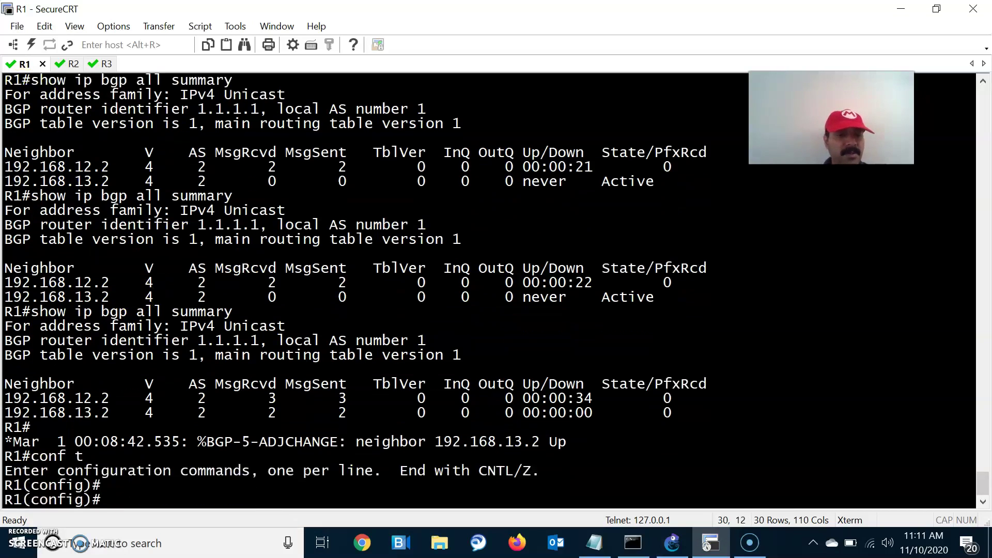
key("Return")
key("Return")
type("router bgp 1")
key("Return")
type("net")
key("Tab")
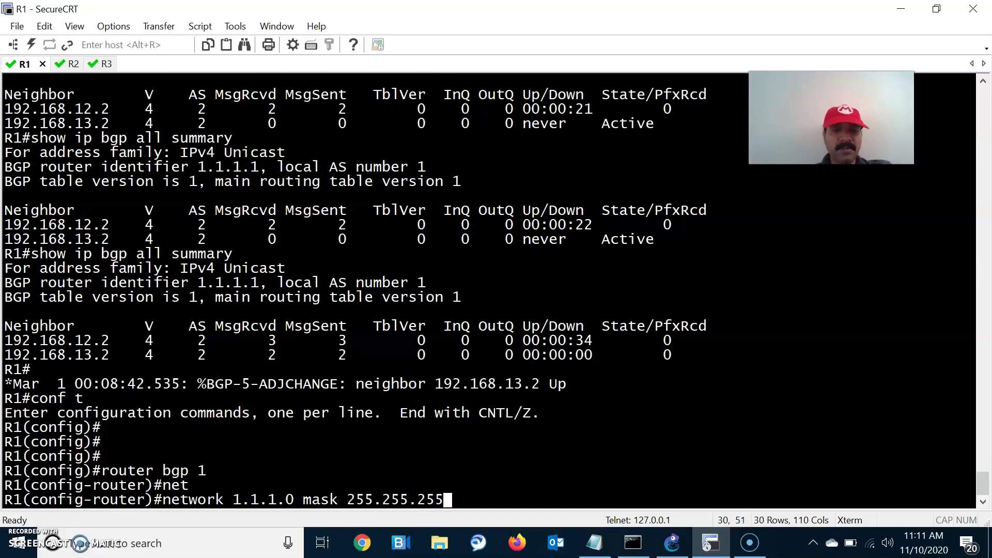
key("Return")
key("ctrl+z")
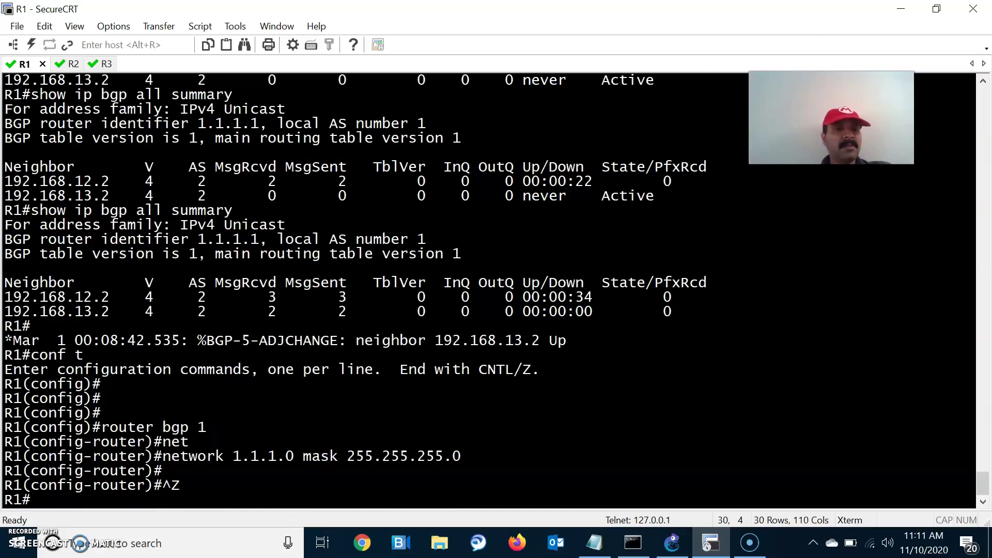
Consult the topology, open the R2 console session, and enter BGP router configuration for AS 2 with router bgp 2.
key("alt+Tab")
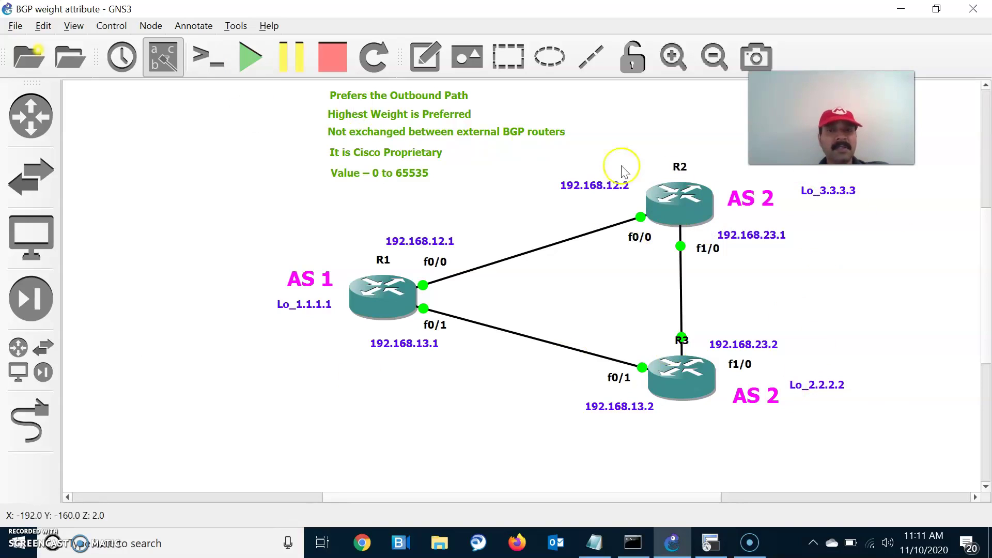
key("alt+Tab")
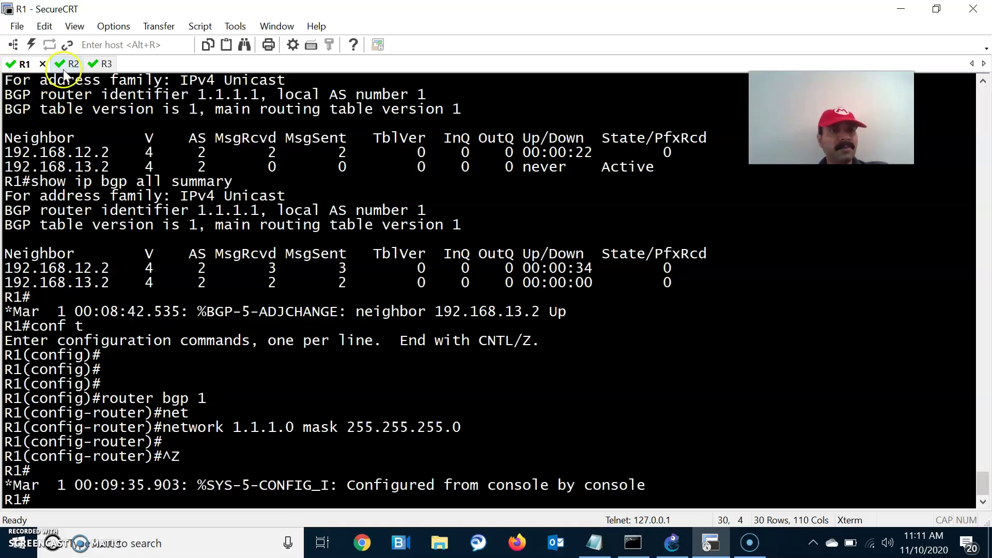
left_click(64, 67)
left_click(299, 174)
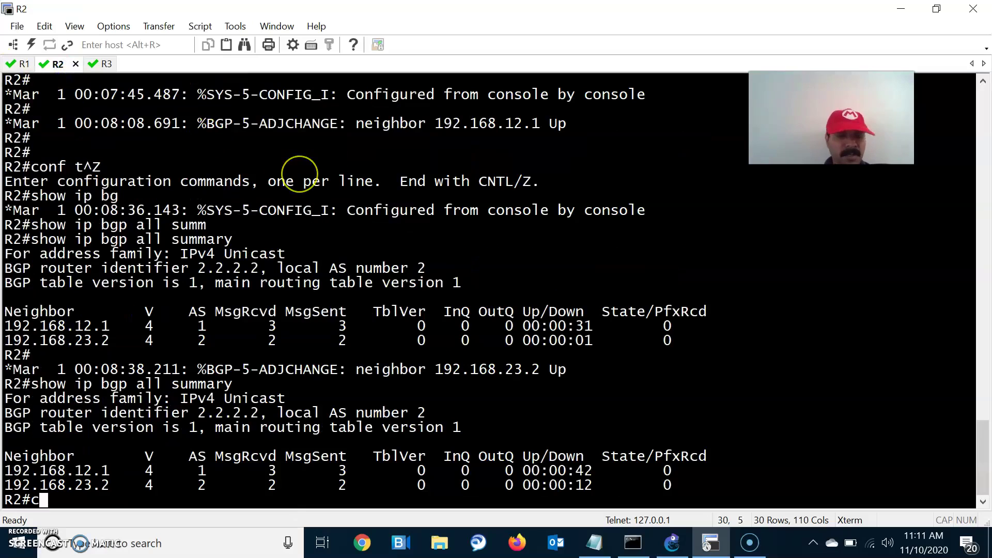
type("conf t")
key("Return")
key("Return")
key("Return")
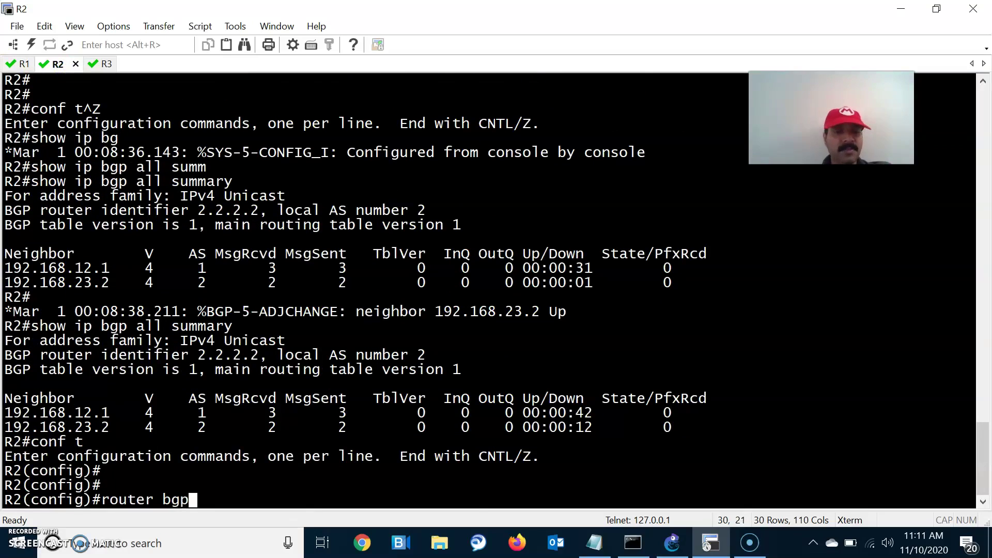
left_click(8, 67)
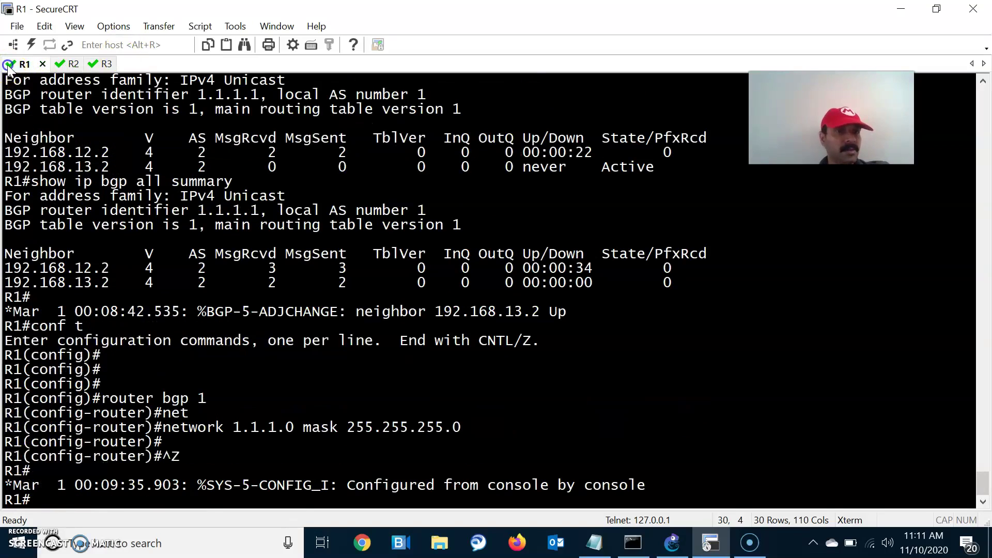
left_click(63, 64)
type("2")
key("Return")
Advertise R2's loopback network with network 2.2.2.0 mask 255.255.255.0 and return to privileged mode.
type("net")
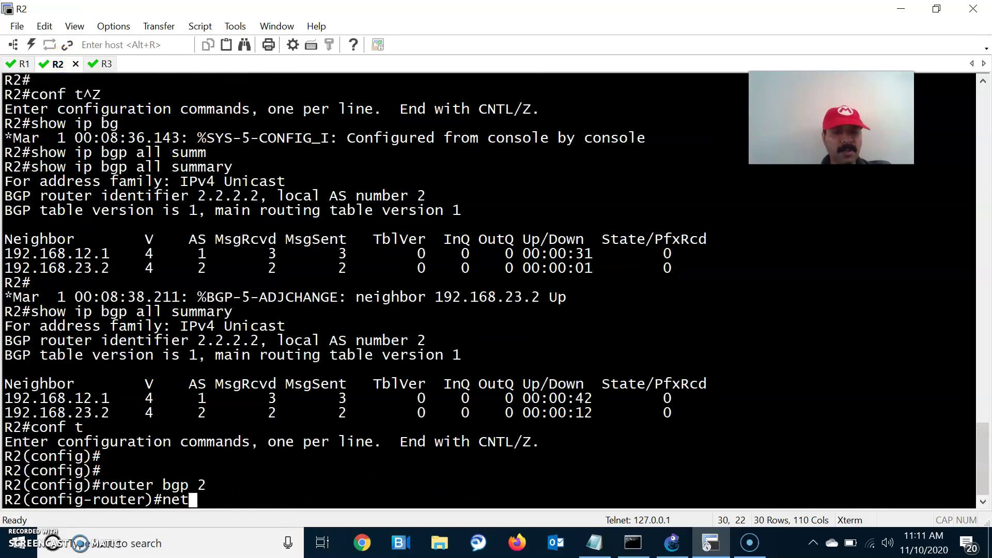
key("Tab")
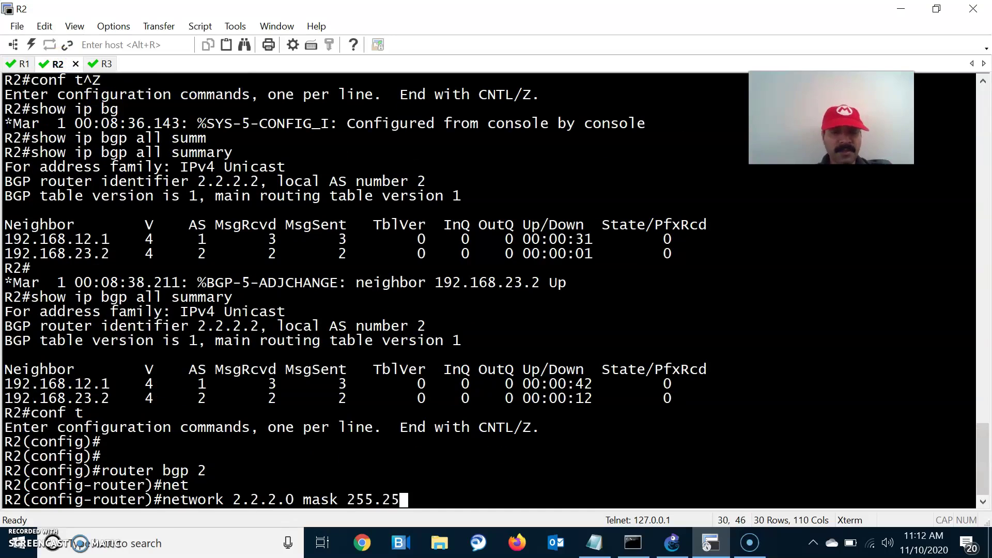
type("2.2.2.0 mask 255.255.255.0")
key("Return")
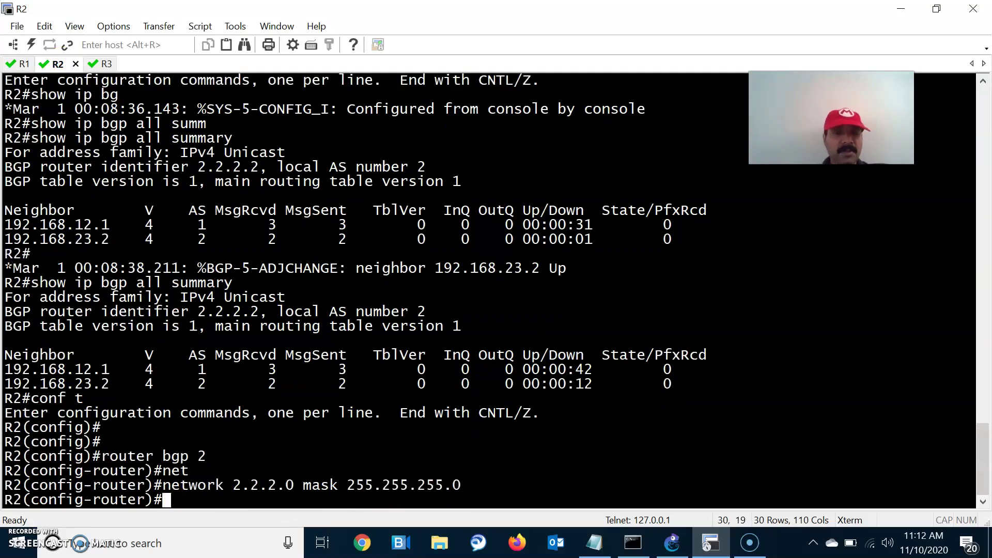
key("ctrl+z")
On R3, advertise its loopback network under router bgp 2 with network 3.3.3.0 mask 255.255.255.0, and return to privileged mode.
left_click(103, 64)
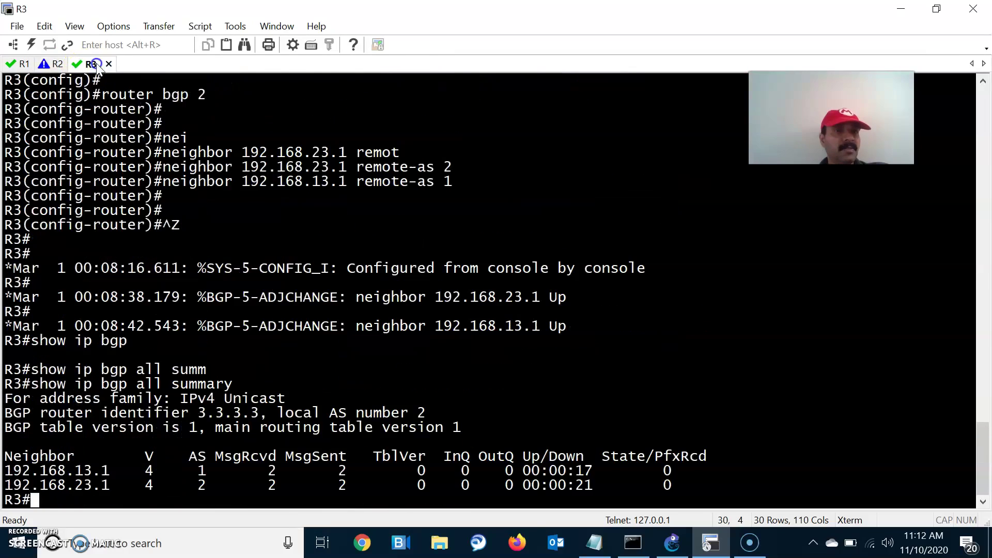
type("conf t")
key("Return")
key("Return")
type("router bgp 2")
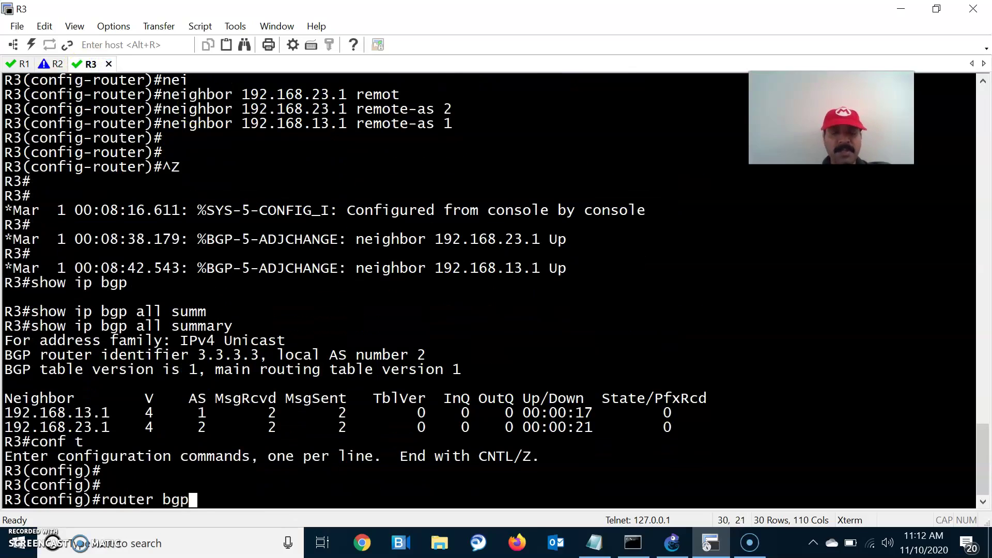
key("Return")
type("net")
key("Tab")
type("3.3.3.0 mask")
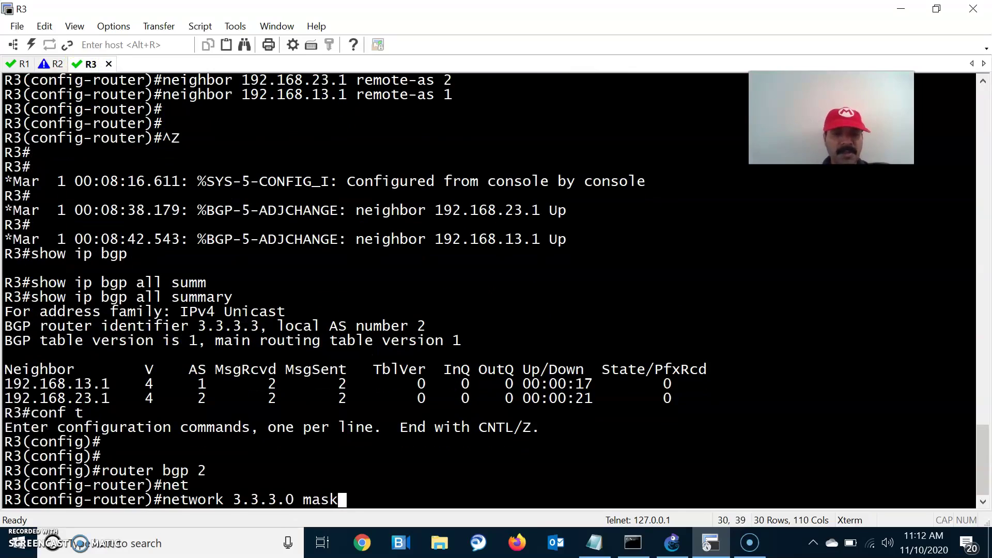
type(" 255.255.255.0")
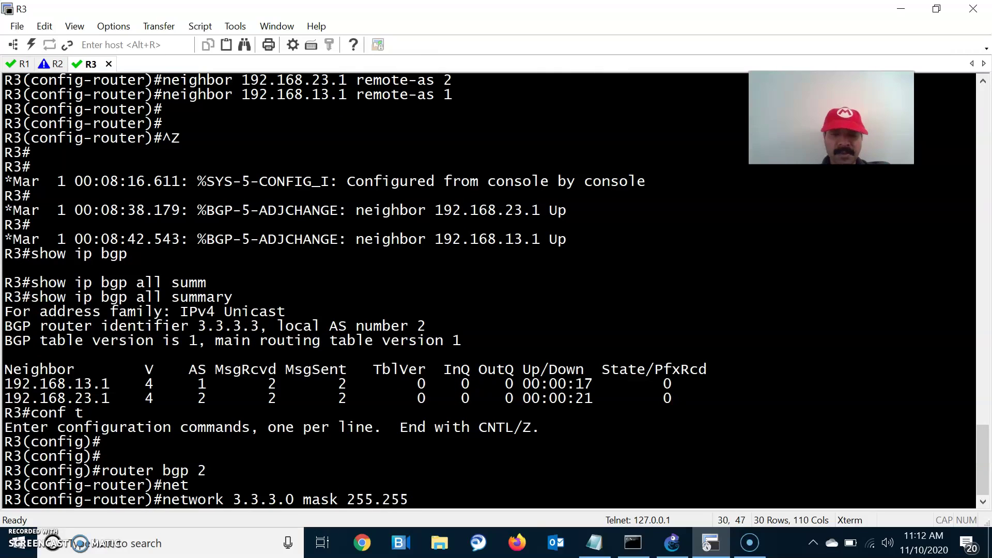
key("Return")
key("Return")
key("ctrl+z")
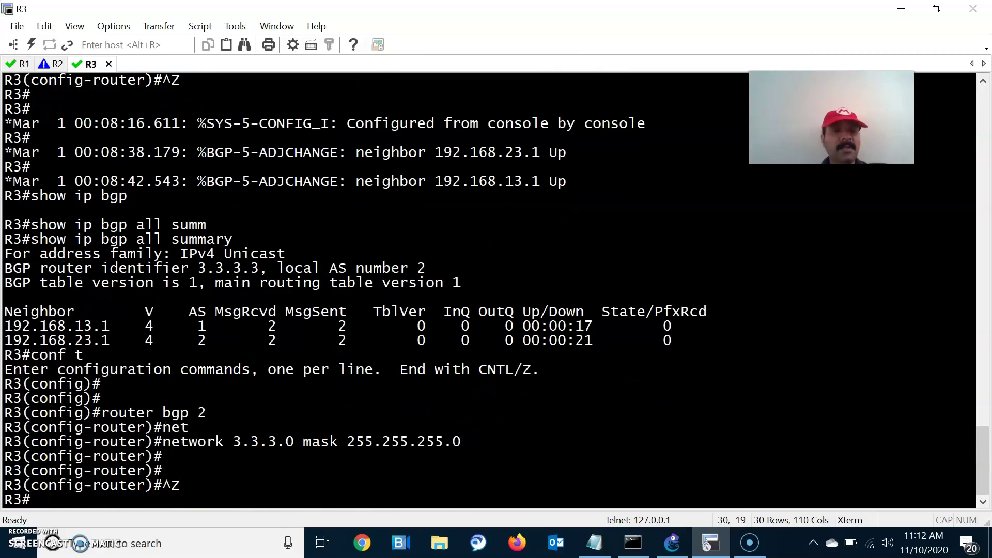
Switch to the GNS3 topology and change the loopback label beside R2 to Lo_2.2.2.2.
key("alt+Tab")
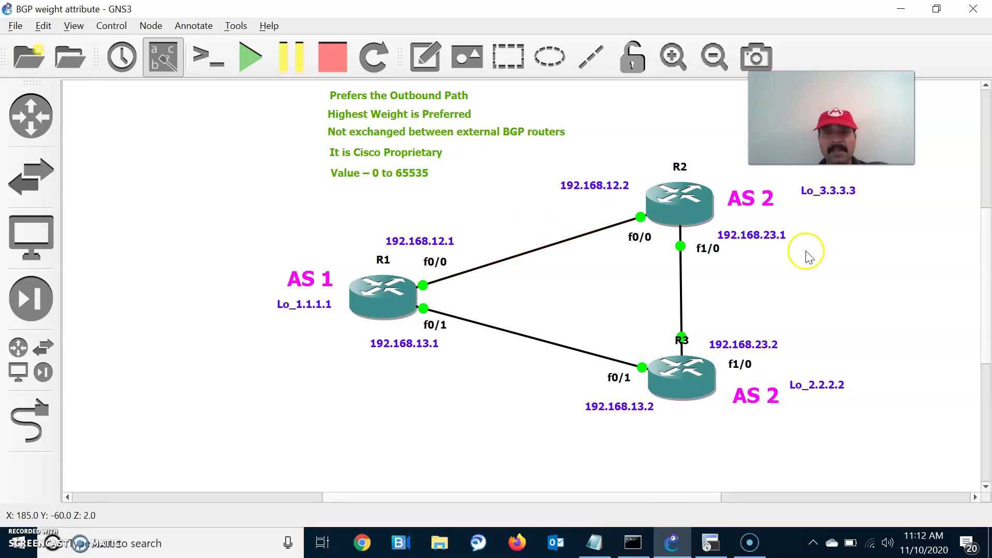
double_click(826, 194)
key("BackSpace")
key("BackSpace")
key("BackSpace")
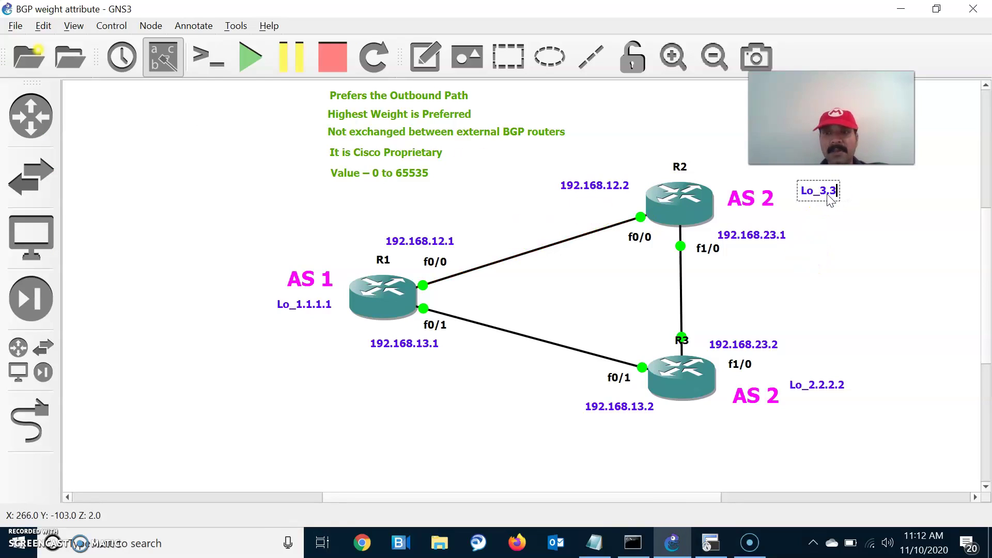
type("2.2.2.2")
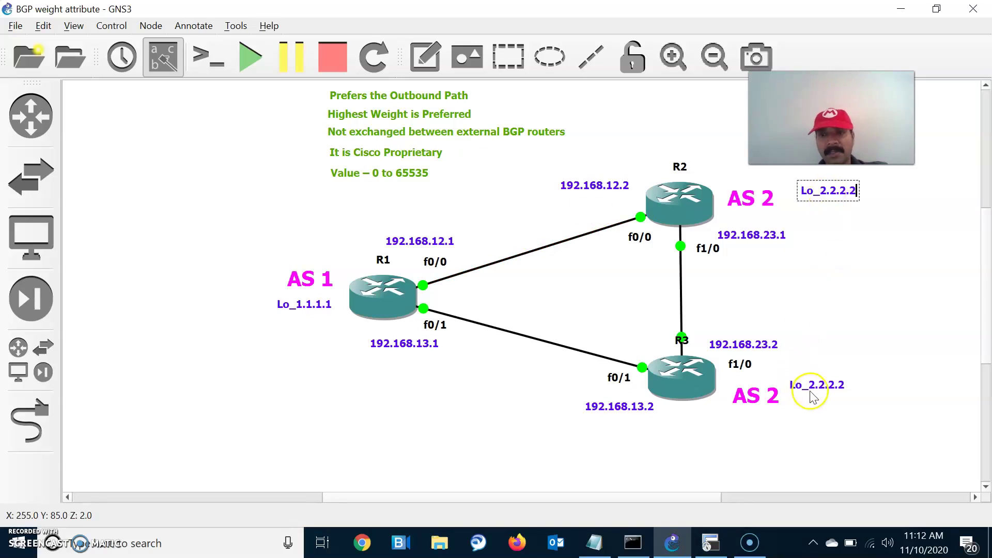
Change the loopback label beside R3 in the topology to Lo_3.3.3.3.
double_click(823, 384)
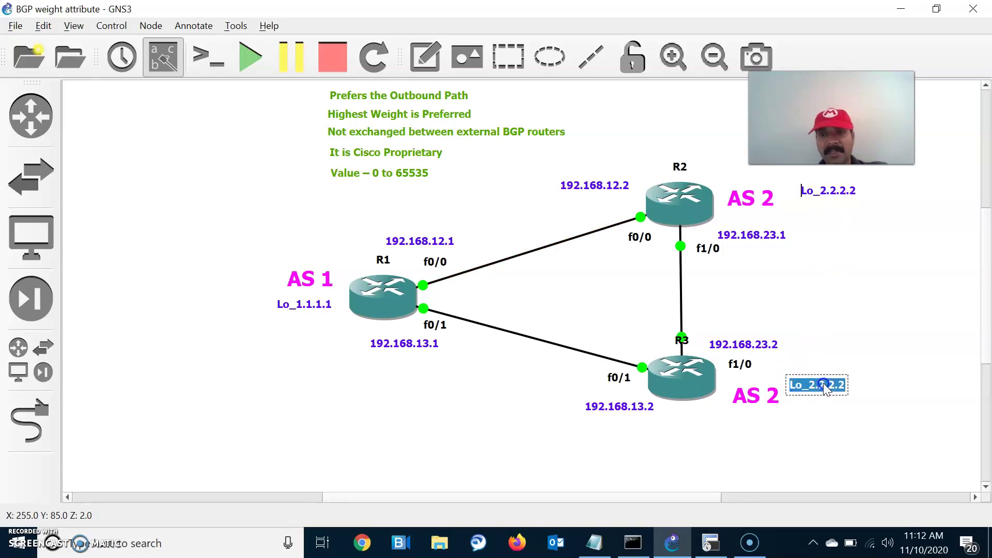
left_click(825, 385)
key("Delete")
key("Delete")
key("Delete")
key("Delete")
key("BackSpace")
type("3.3.3.3")
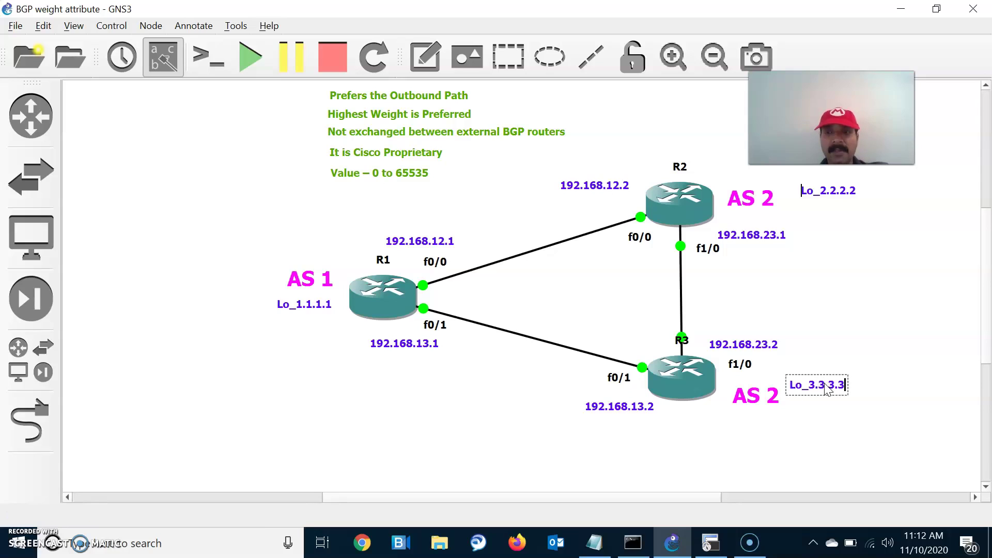
left_click(790, 441)
Switch to the R3 console in SecureCRT, display its BGP table with show ip bgp, and compare the routes with the GNS3 topology.
key("alt+Tab")
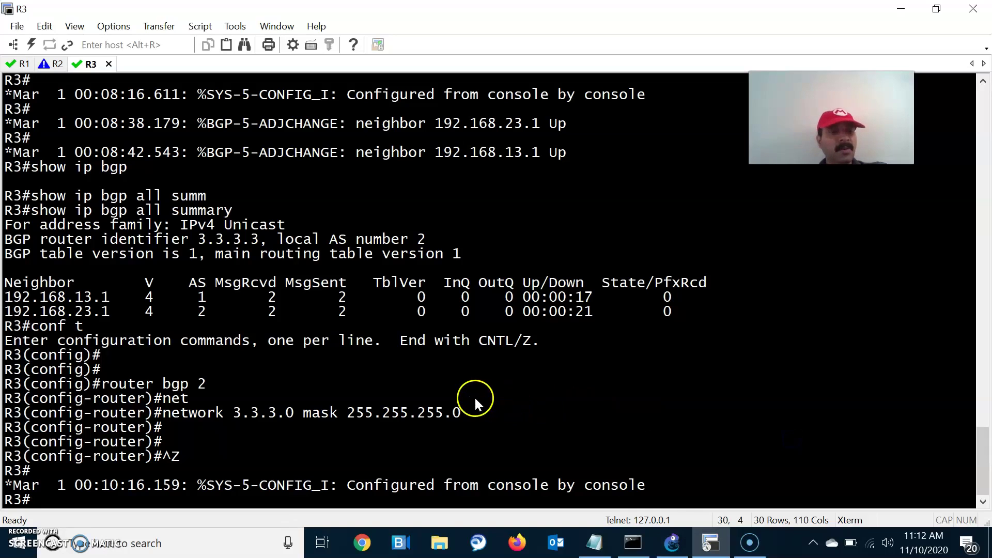
type("show ip bg")
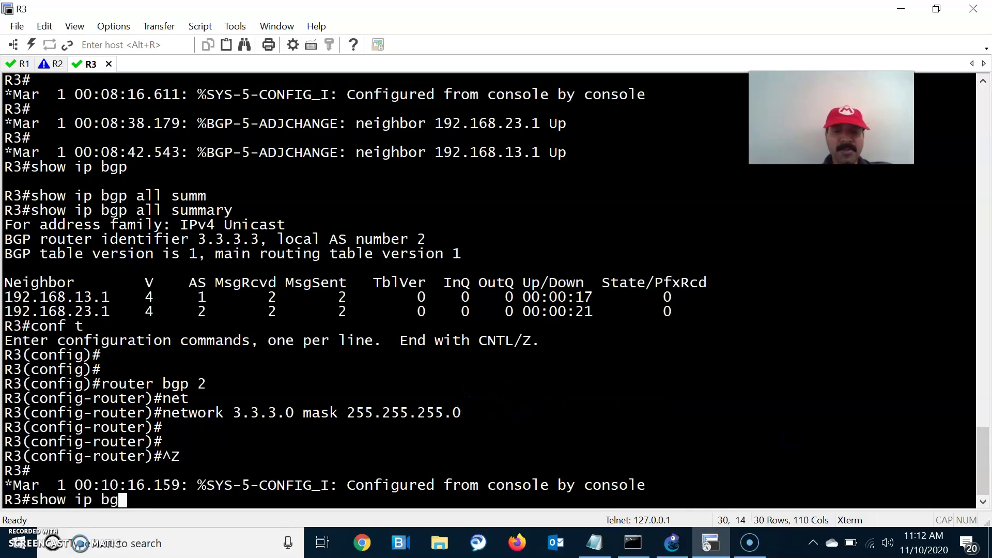
type("p")
key("Return")
key("Return")
key("Return")
key("Return")
key("Return")
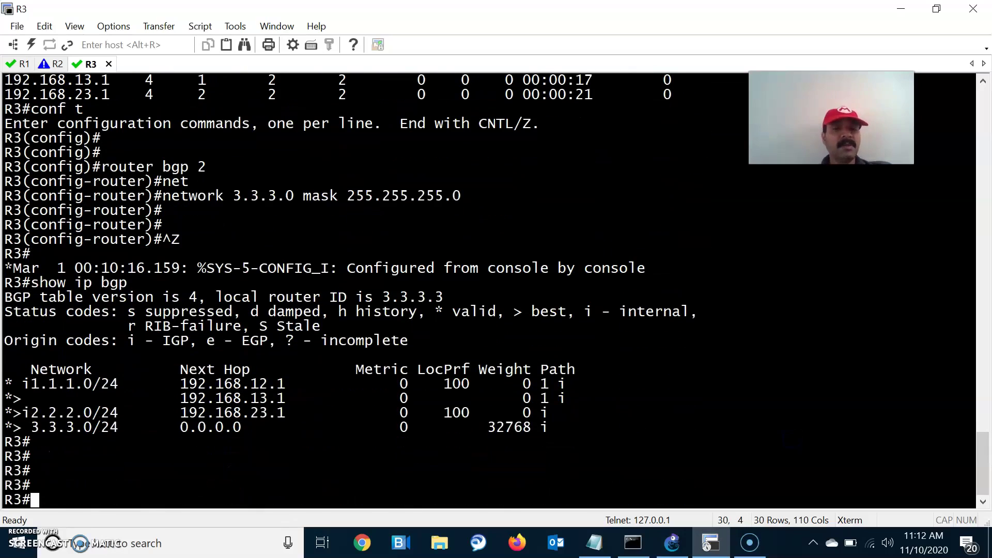
key("Up")
key("Return")
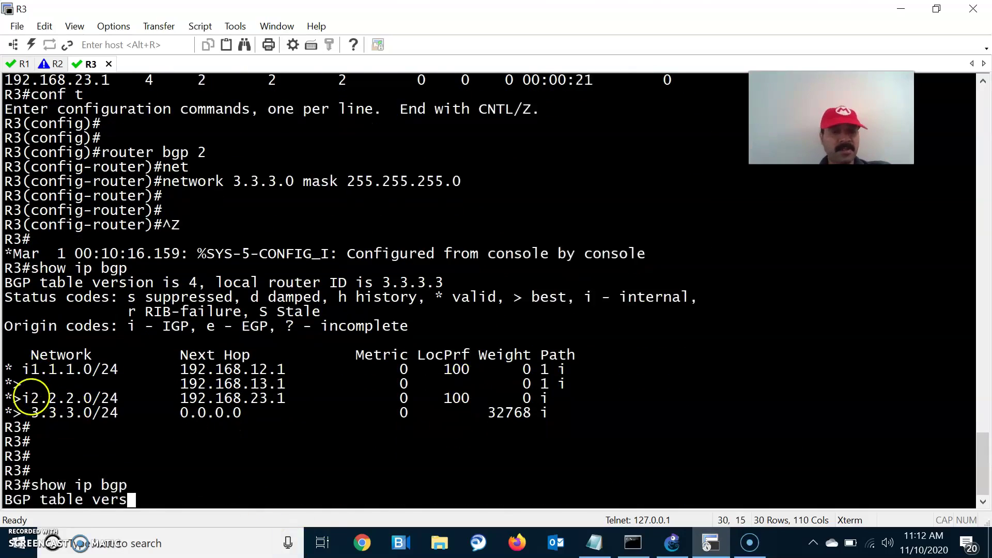
key("alt+Tab")
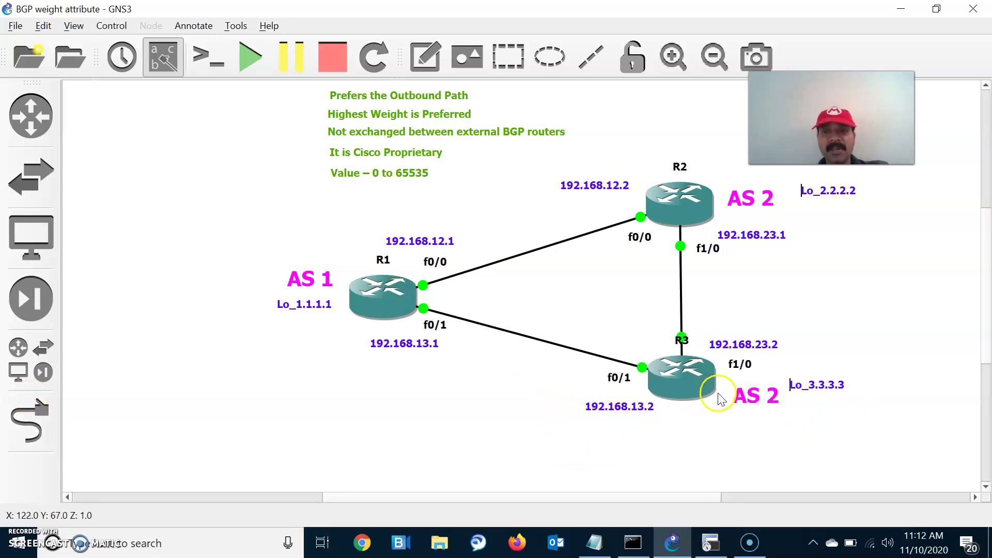
double_click(687, 375)
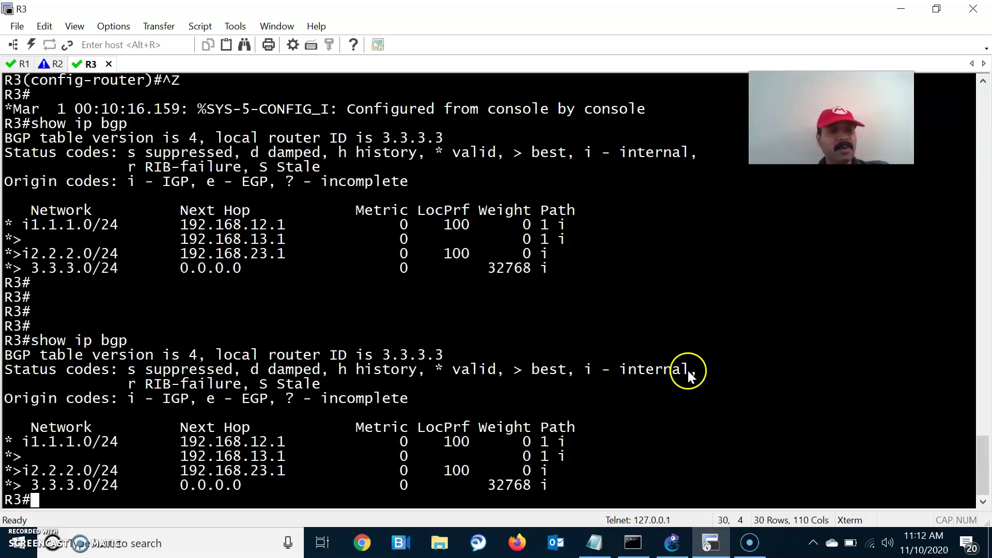
key("alt+Tab")
key("alt+Tab")
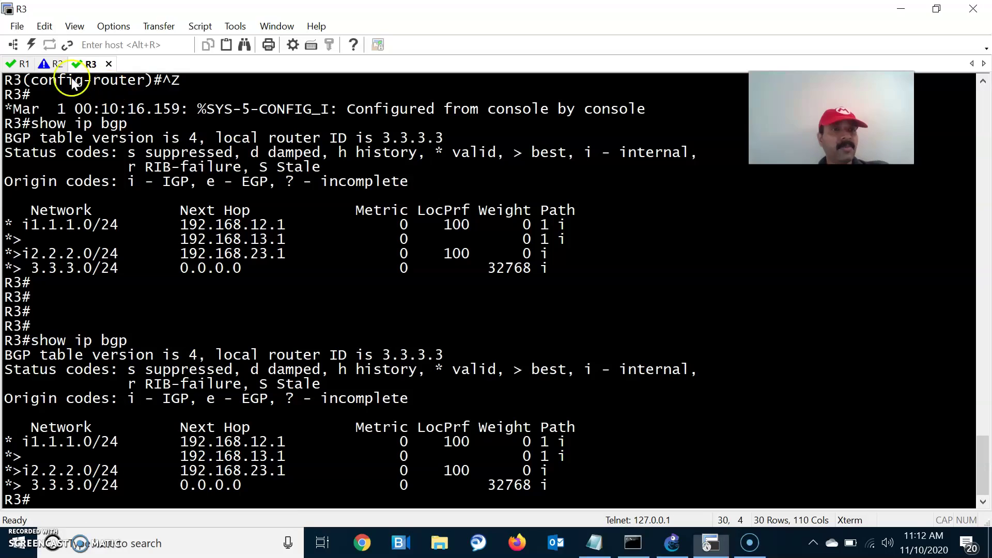
Display R1's BGP table with show ip bgp and compare the next hops for 2.2.2.0/24 with the topology.
left_click(21, 64)
type("show ")
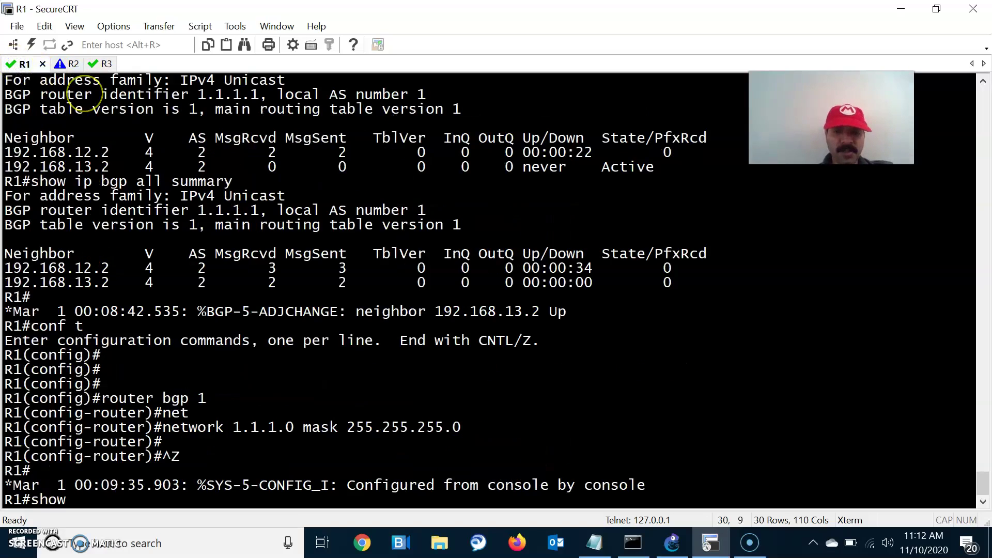
type("ip bgp")
key("Return")
key("Return")
key("Return")
key("Return")
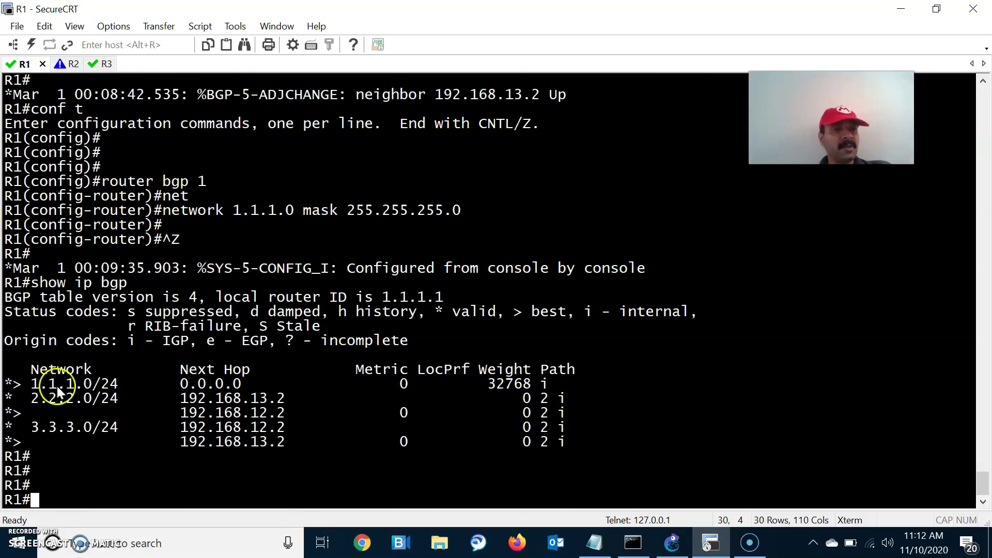
key("alt+Tab")
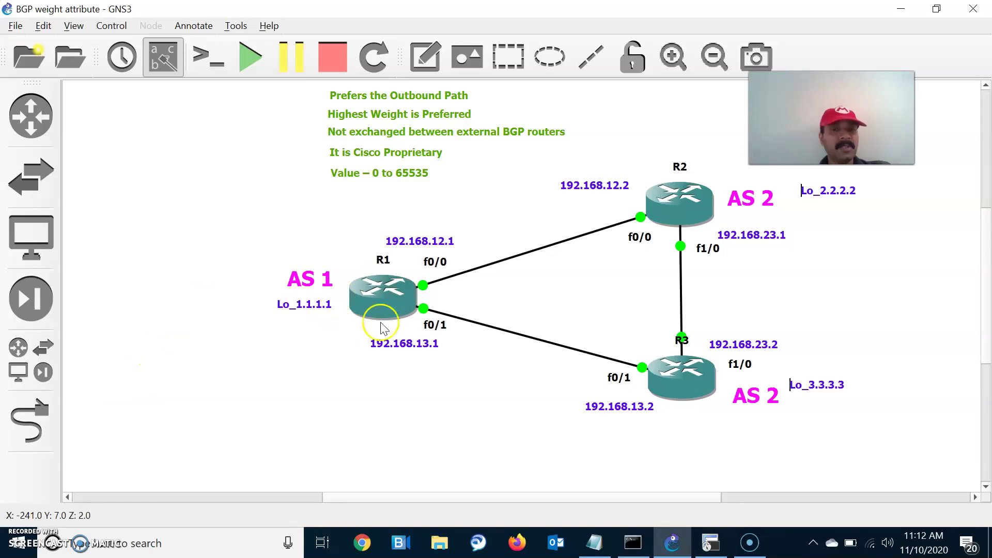
key("alt+Tab")
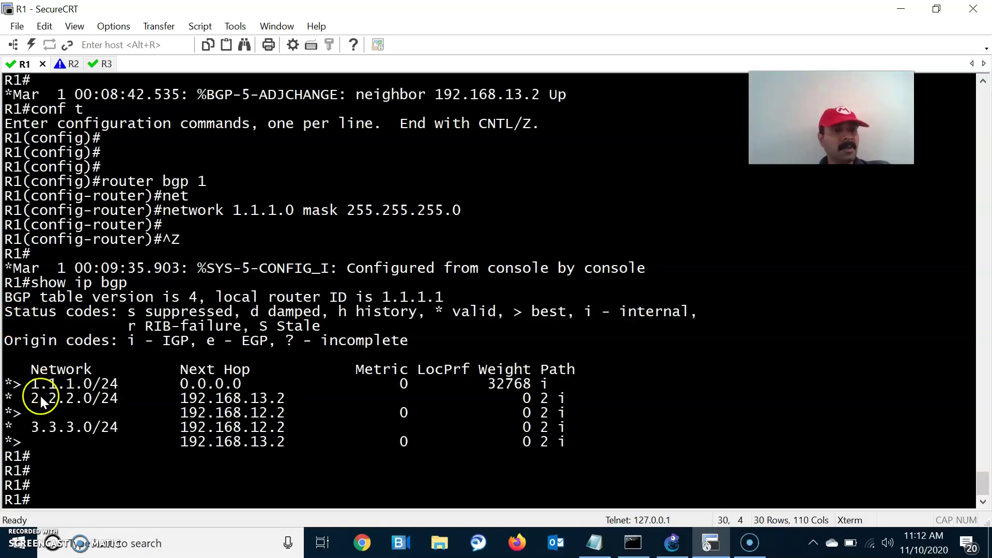
left_click_drag(31, 397, 142, 402)
left_click_drag(28, 408, 261, 414)
key("alt+Tab")
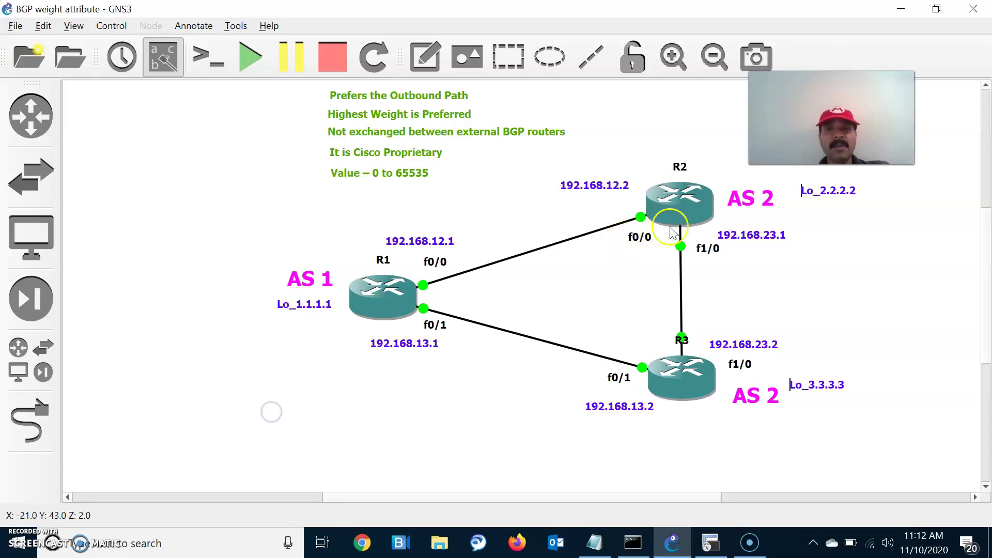
key("alt+Tab")
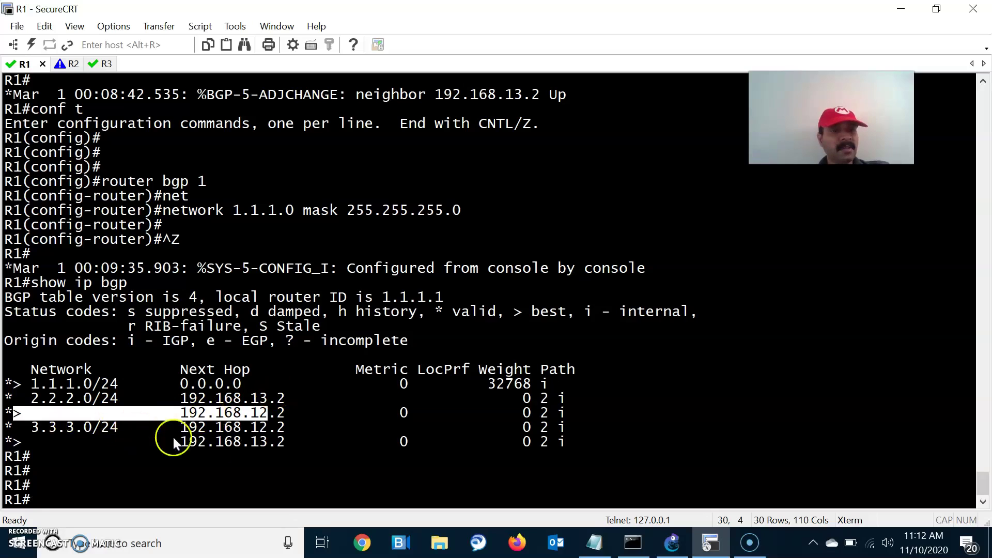
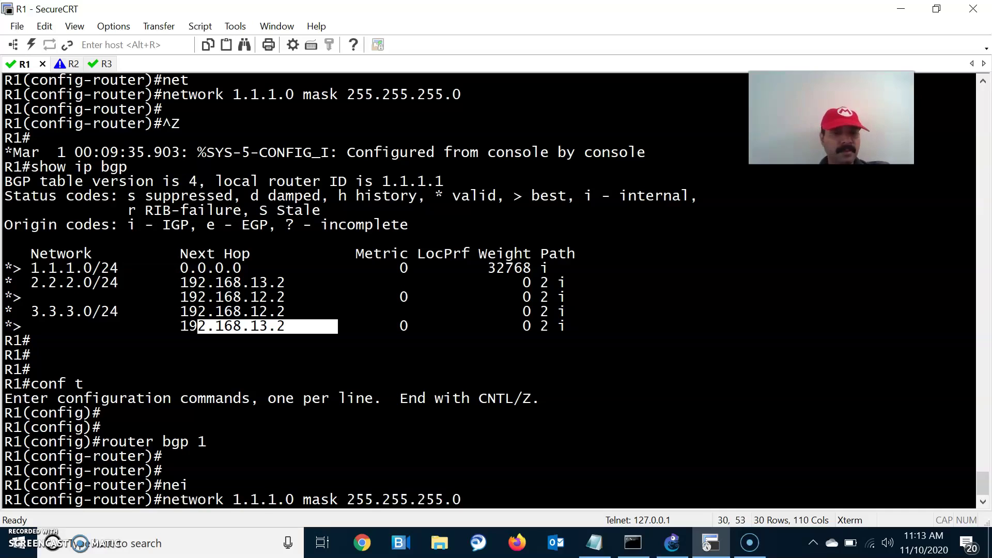
In R1's BGP configuration, recall the neighbor 192.168.12.2 command, check the address against the topology, and strip its remote-as part.
key("Up")
key("Up")
key("alt+Tab")
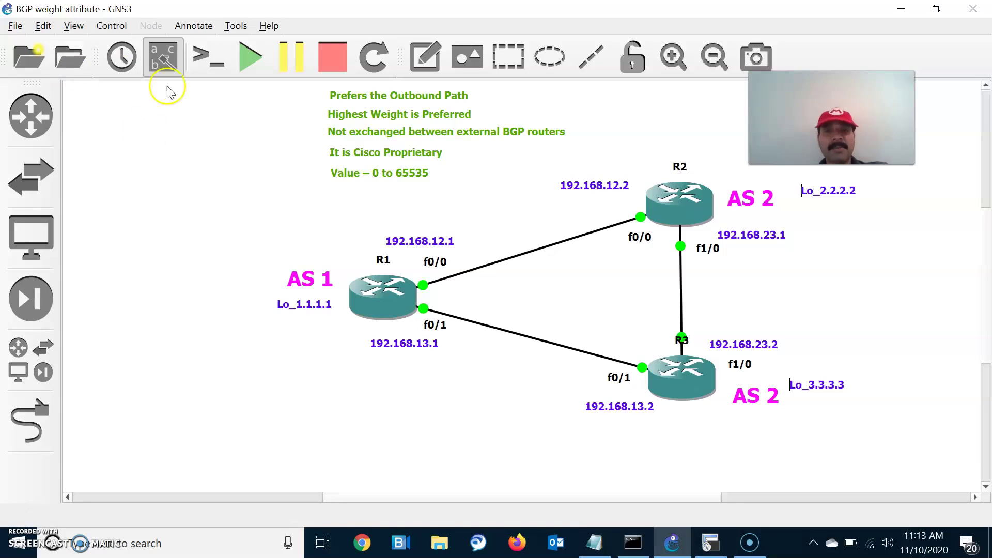
key("alt+Tab")
key("Up")
key("alt+Tab")
key("alt+Tab")
key("BackSpace")
key("BackSpace")
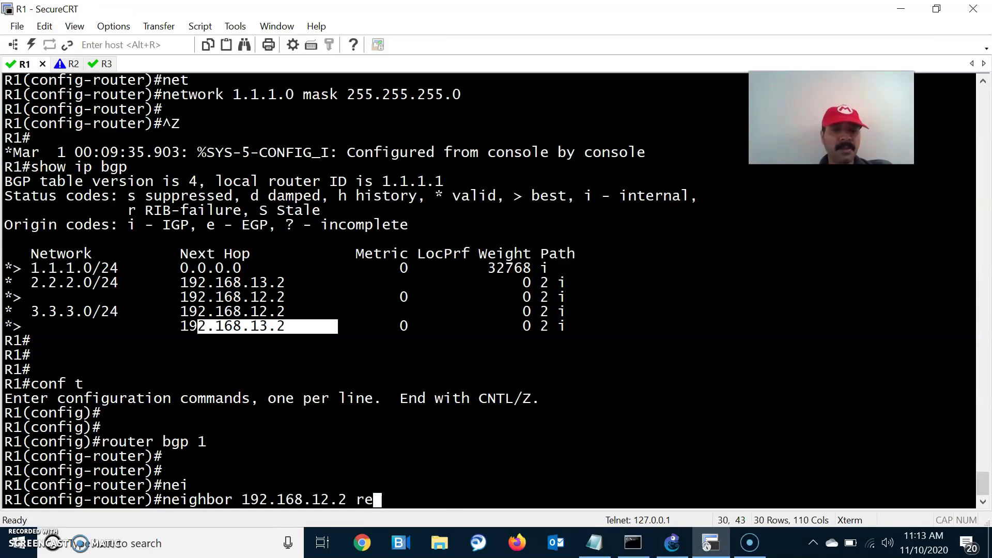
Apply the inbound route map with neighbor 192.168.12.2 route-map setweight in, and return to privileged mode.
type("u")
key("Tab")
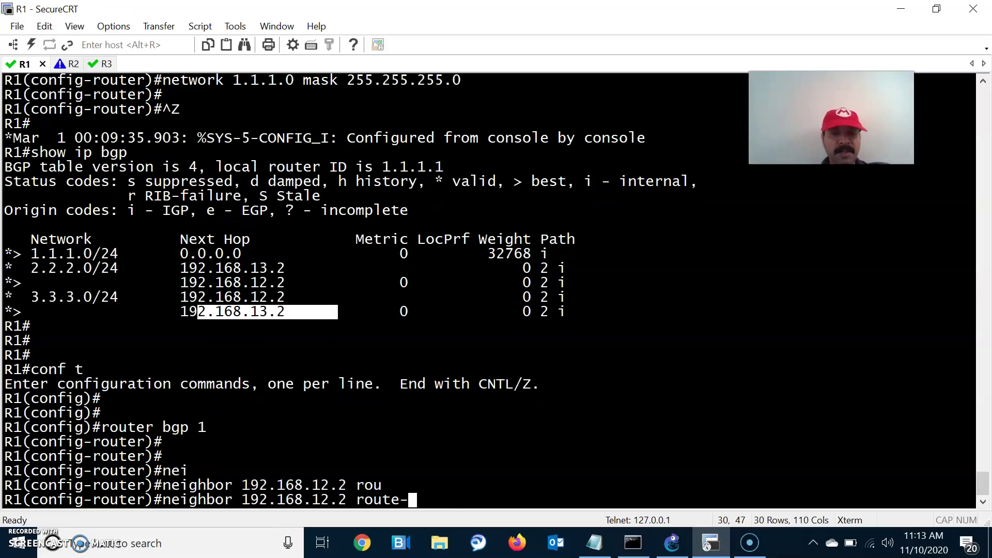
type("m")
key("Tab")
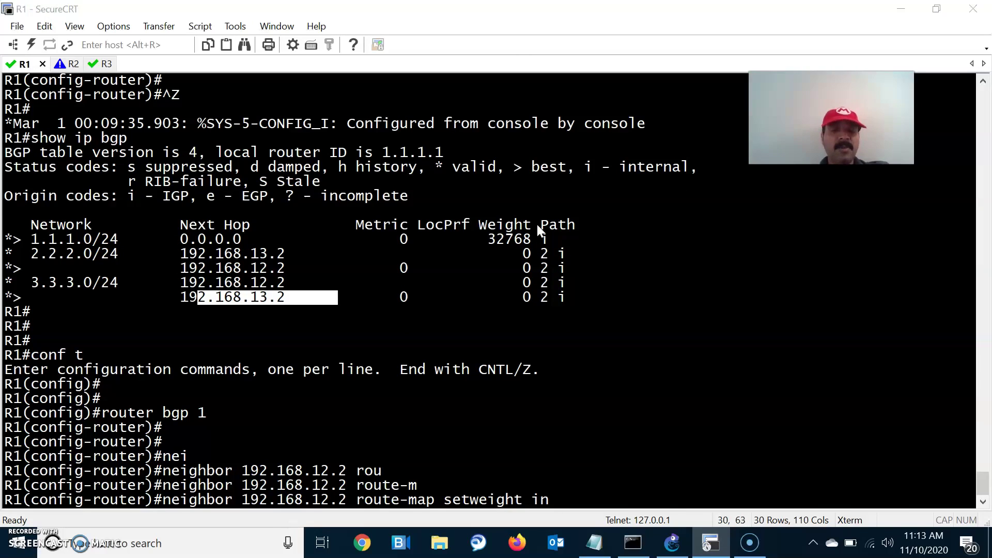
key("alt+Tab")
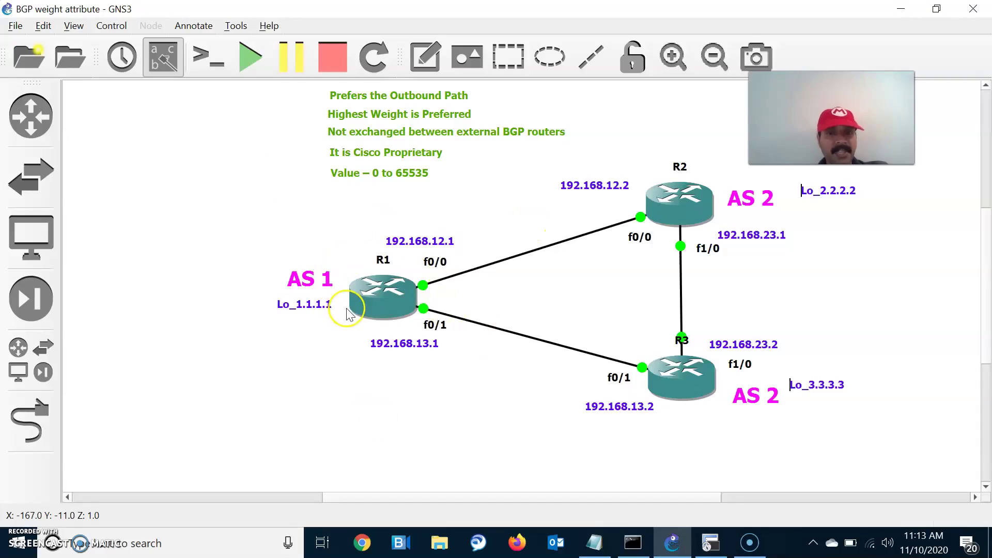
key("alt+Tab")
key("Return")
key("Return")
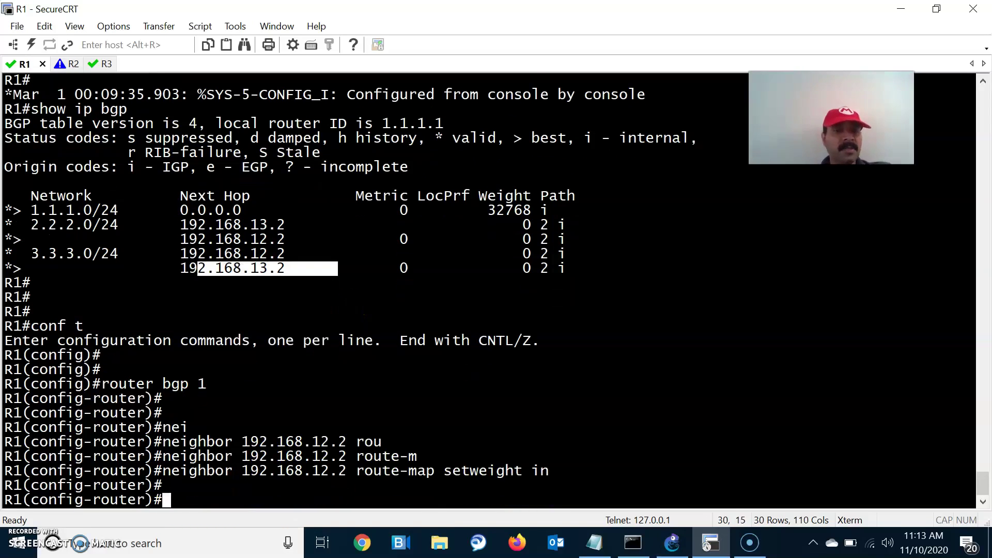
key("ctrl+z")
key("Return")
key("Return")
Enter global configuration mode on R1 and create the route map with route-map setweight permit 10.
type("conf t")
key("Return")
key("Return")
key("Return")
key("Return")
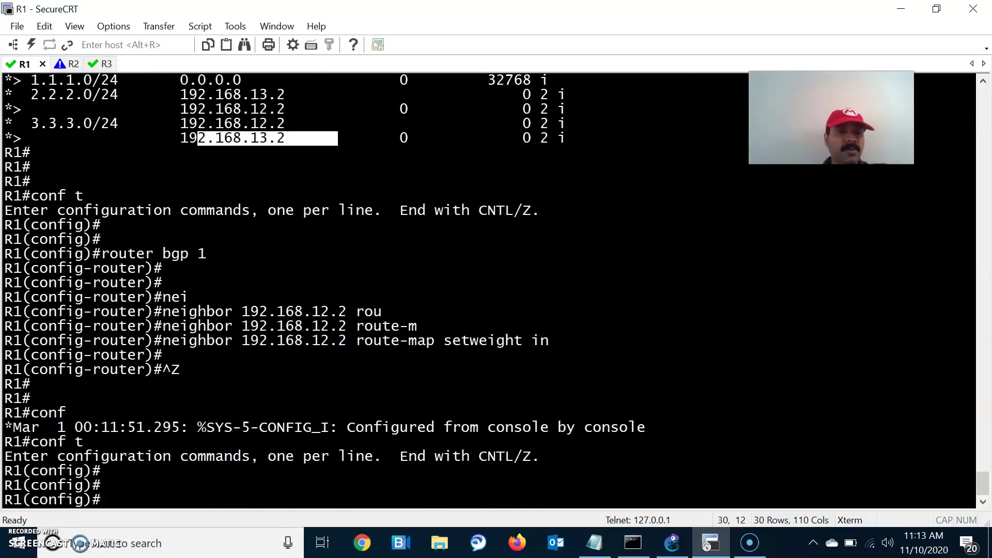
type("route-")
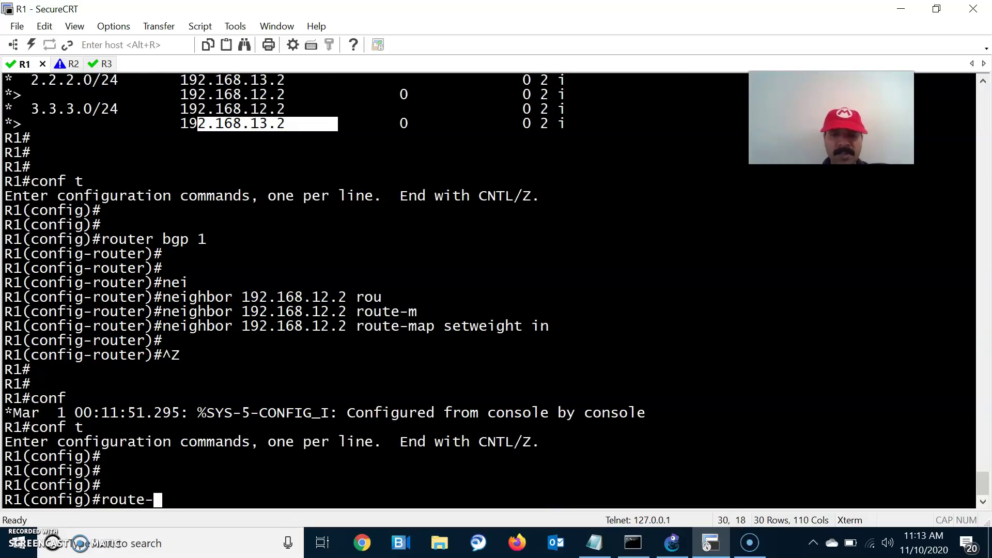
type("m")
key("Tab")
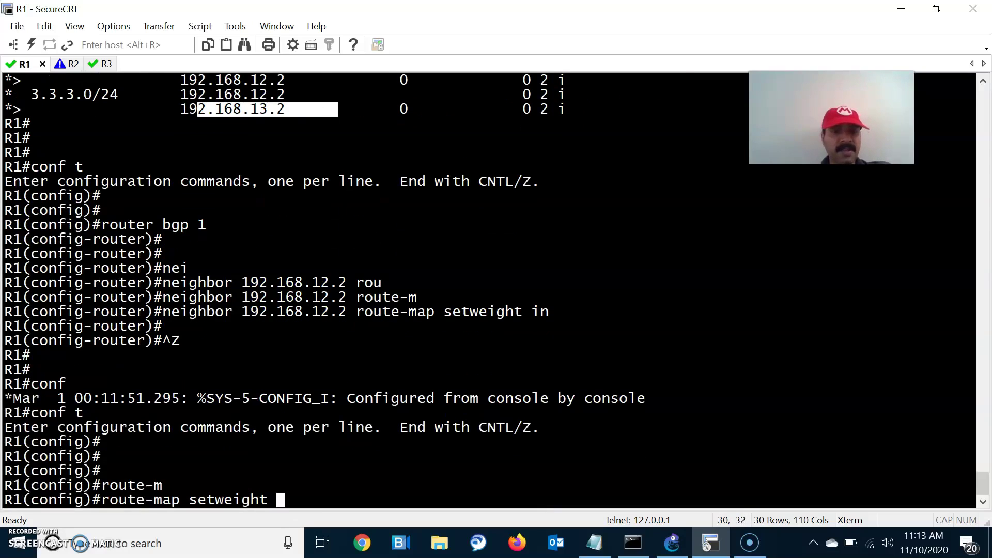
type("setweight per")
key("Tab")
type("1")
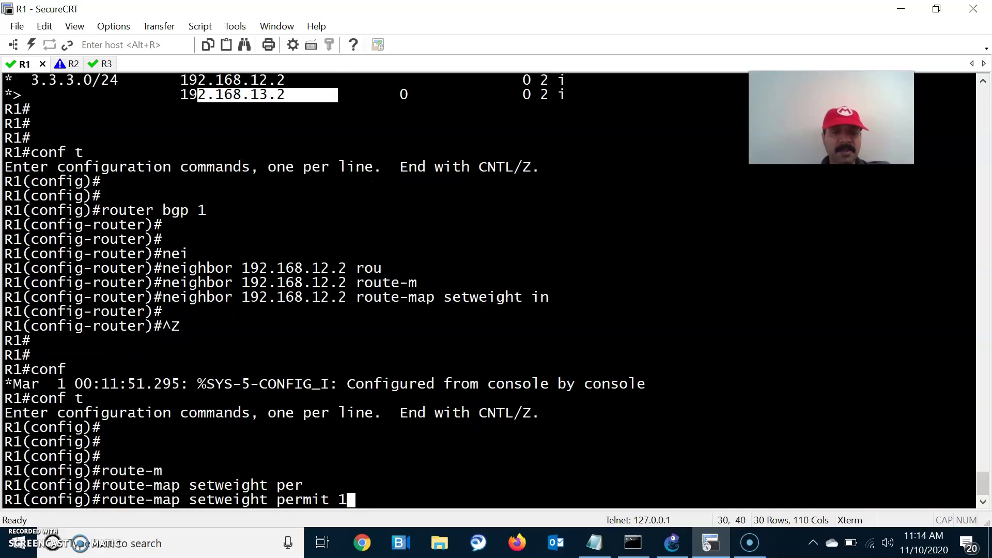
type("0")
key("Return")
Set the route map's weight with set weight 800 and return to privileged mode.
type("set w")
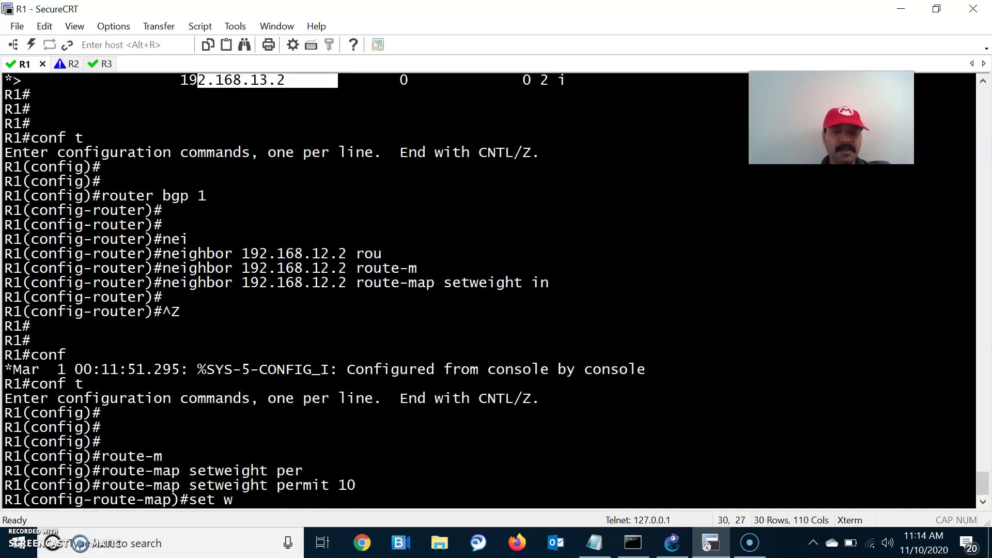
type("ei")
key("Tab")
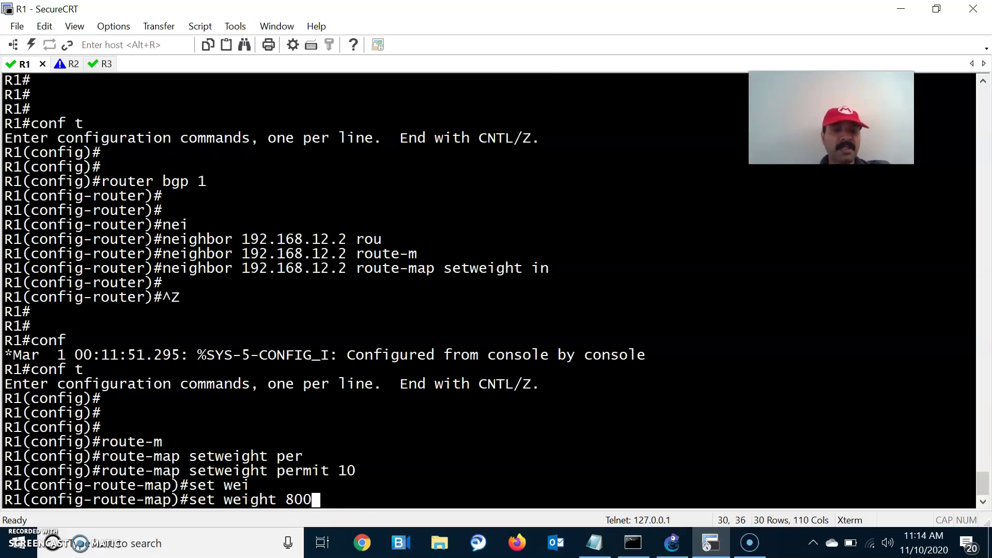
key("Return")
key("Return")
key("ctrl+z")
key("Return")
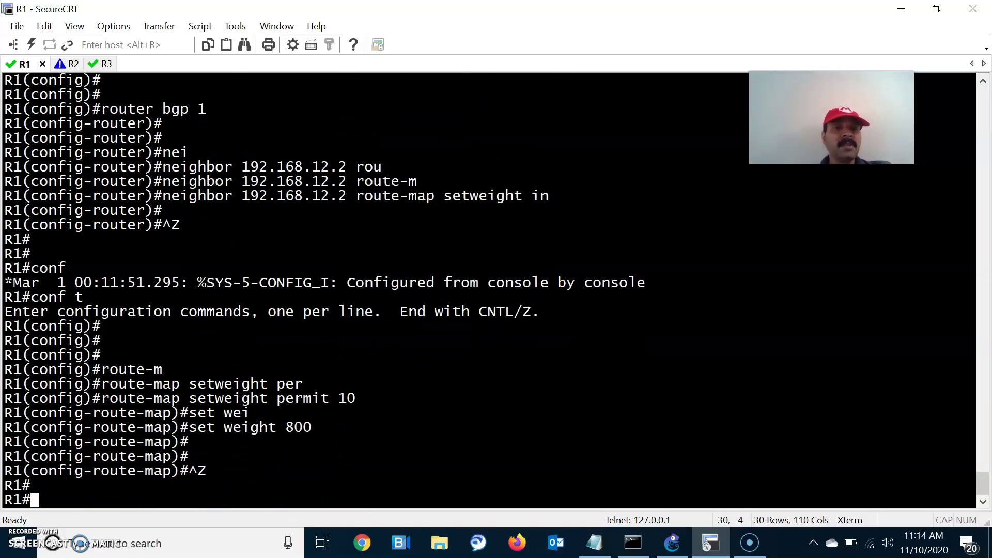
key("Return")
key("Return")
Review the route-map commands against the topology and display R1's BGP table again with show ip bgp.
scroll(342, 312, "up", 2)
key("alt+Tab")
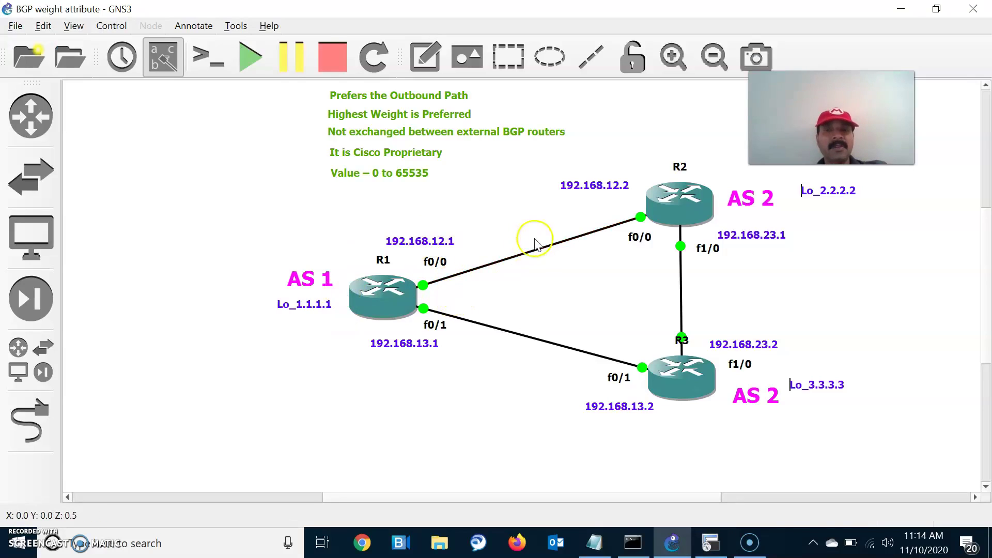
key("alt+Tab")
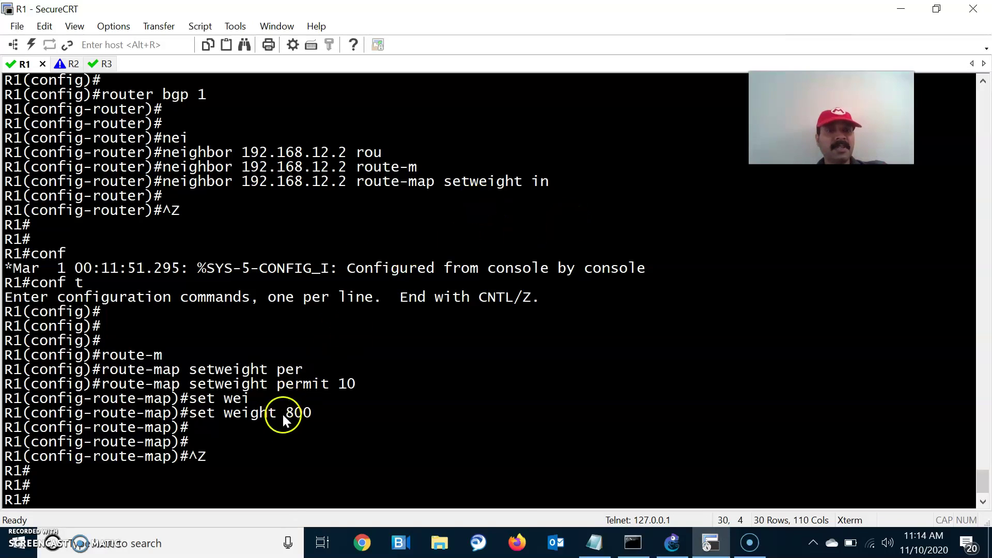
key("alt+Tab")
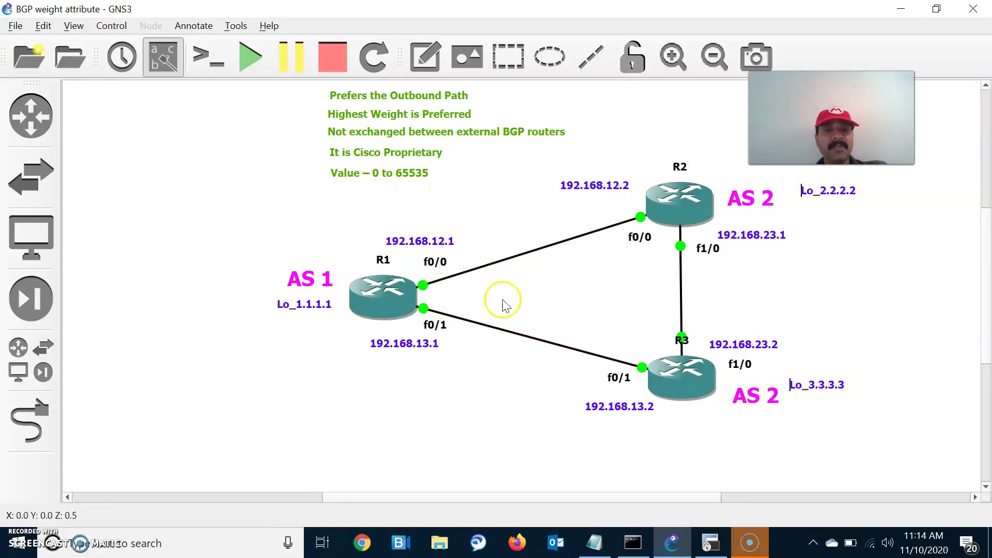
key("alt+Tab")
key("Return")
type("show ")
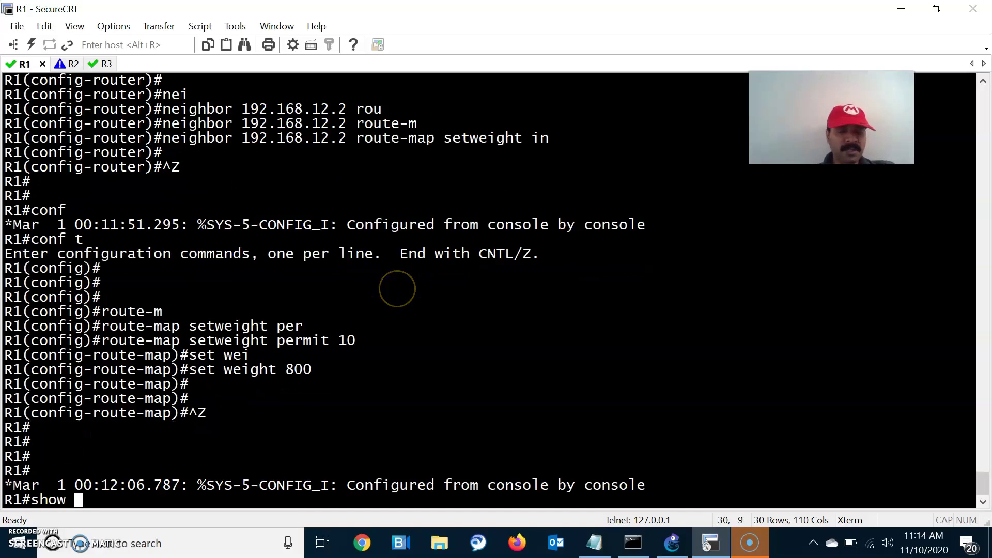
type("ip bgp")
key("Return")
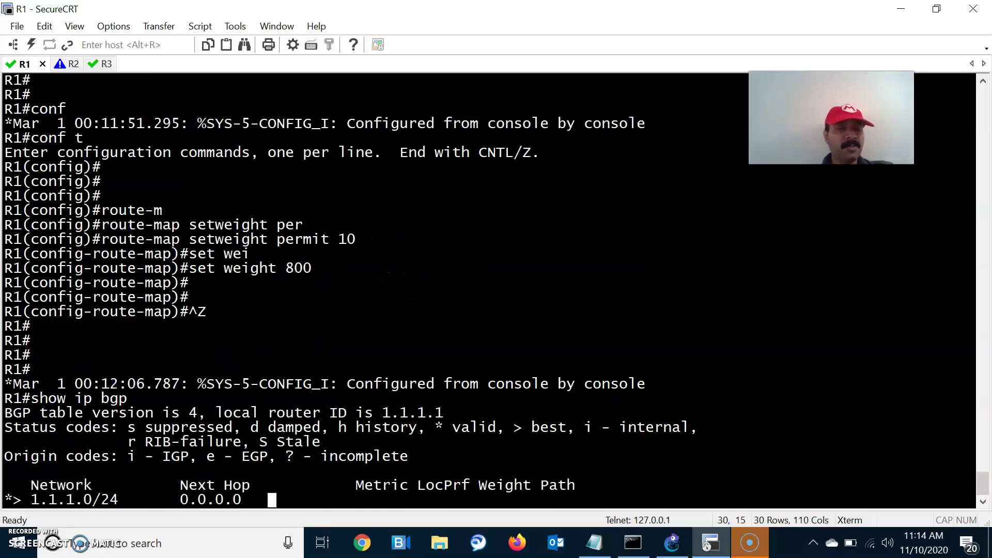
key("Return")
key("Return")
key("Return")
key("Return")
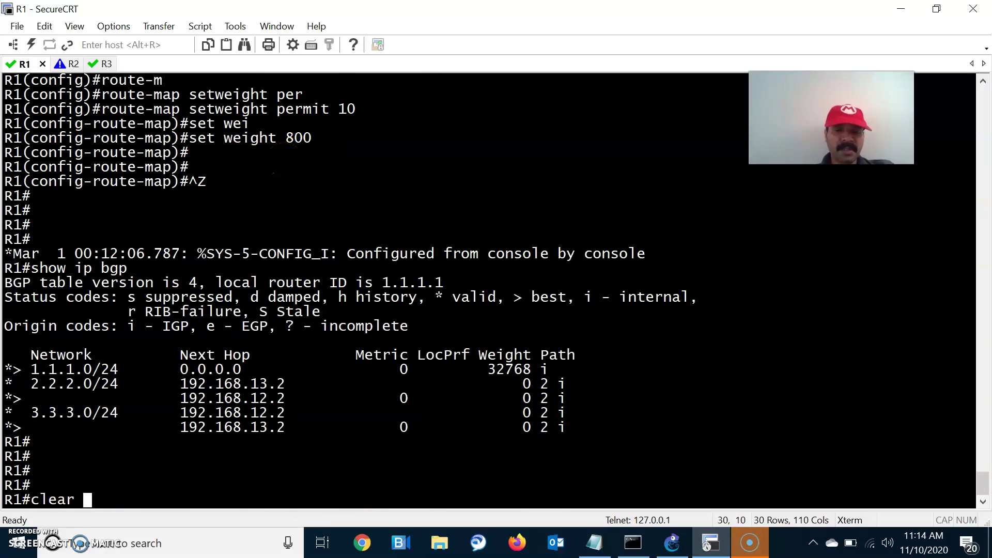
Soft-reset R1's inbound BGP session with neighbor R2 using clear ip bgp 192.168.12.2 soft in.
type("clear ip bgp")
key("alt+Tab")
key("alt+Tab")
left_click(505, 146)
type("192.168.12.")
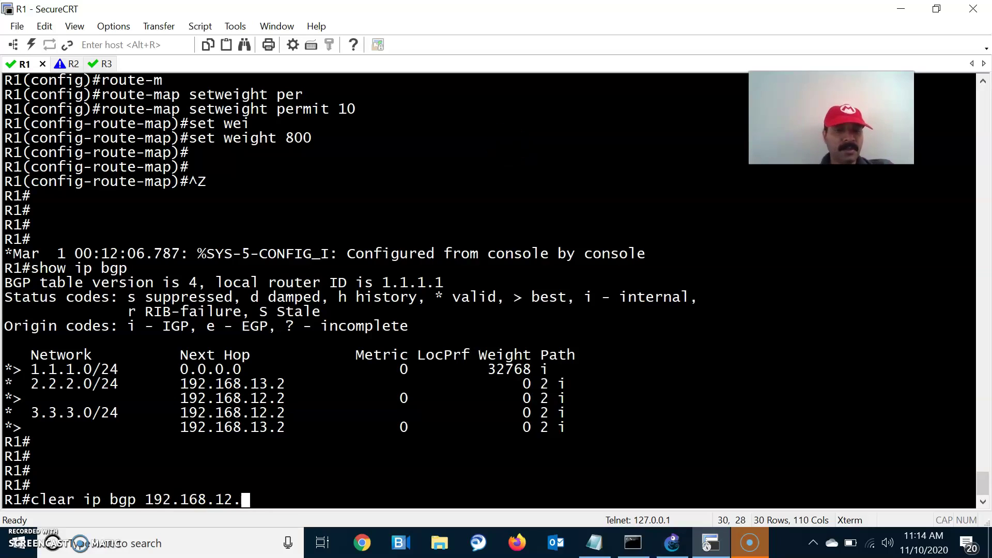
type("2 sof")
key("Tab")
type("i")
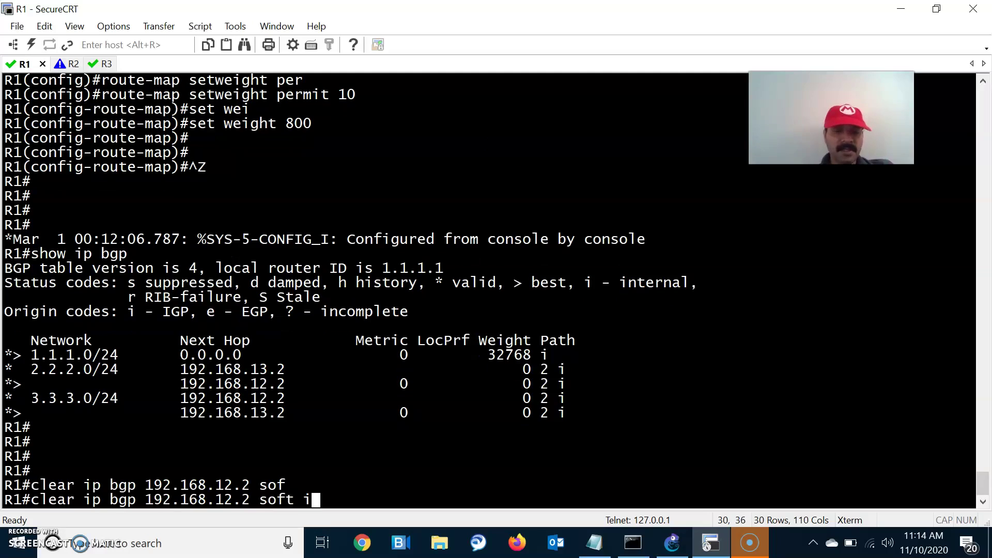
type("n")
key("Return")
key("Return")
Soft-reset R1's inbound BGP session with neighbor R3 using clear ip bgp 192.168.13.2 soft in.
key("alt+Tab")
key("alt+Tab")
key("Up")
key("BackSpace")
type("3")
key("Return")
key("Return")
key("Return")
key("ctrl+z")
key("Return")
key("Return")
key("Return")
key("Return")
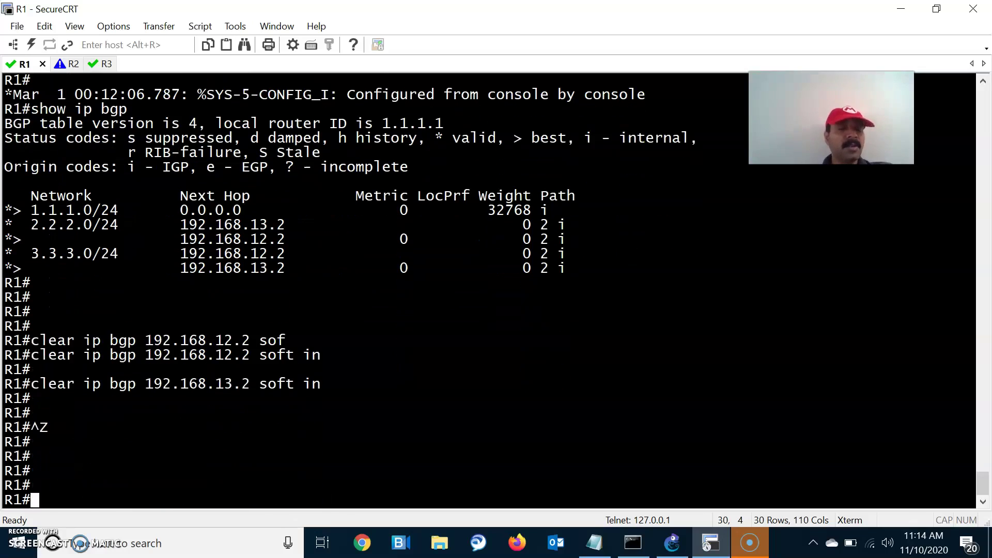
Display R1's BGP table twice with show ip bgp to check the weights after the soft resets.
key("Return")
key("Return")
key("Return")
key("Return")
key("Return")
key("Return")
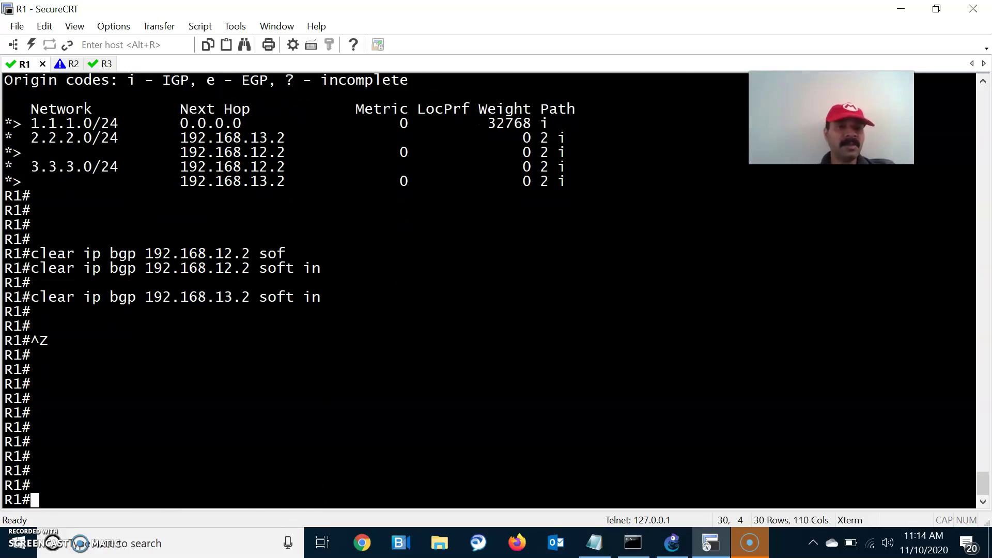
type("show ip bgp")
key("Return")
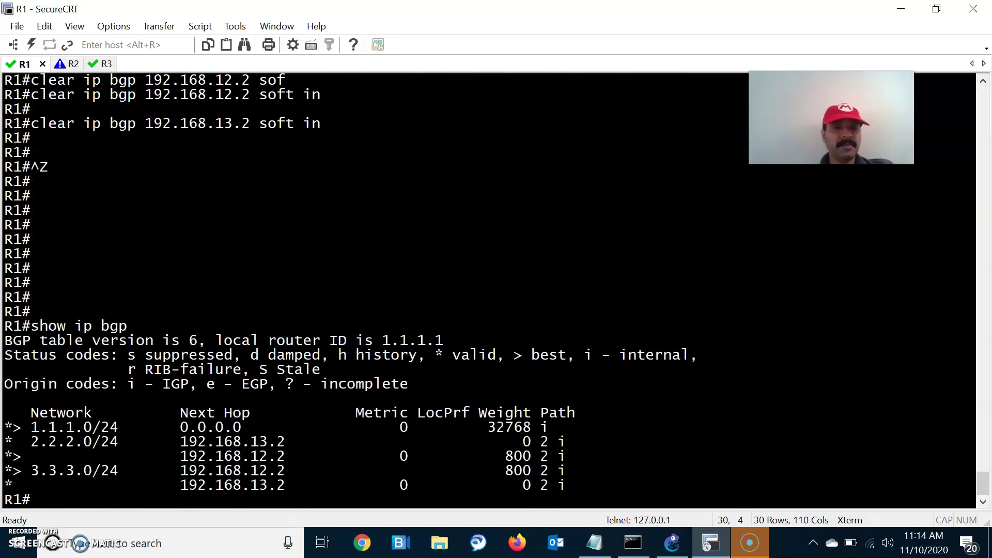
key("Return")
key("Return")
key("Up")
key("Return")
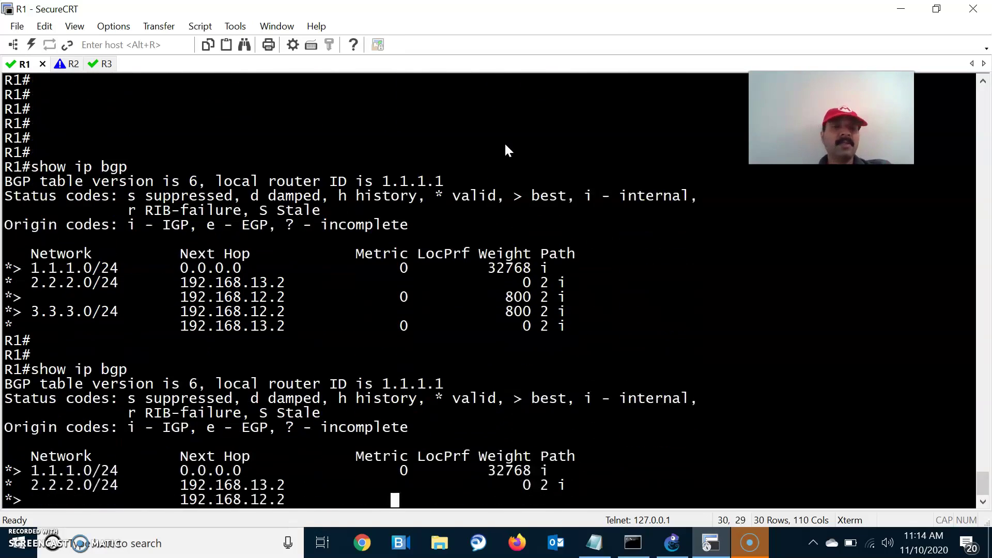
Compare the earlier and latest BGP tables on R1, highlighting the entries with next hop 192.168.12.2, and glance at the GNS3 topology.
scroll(459, 229, "up", 12)
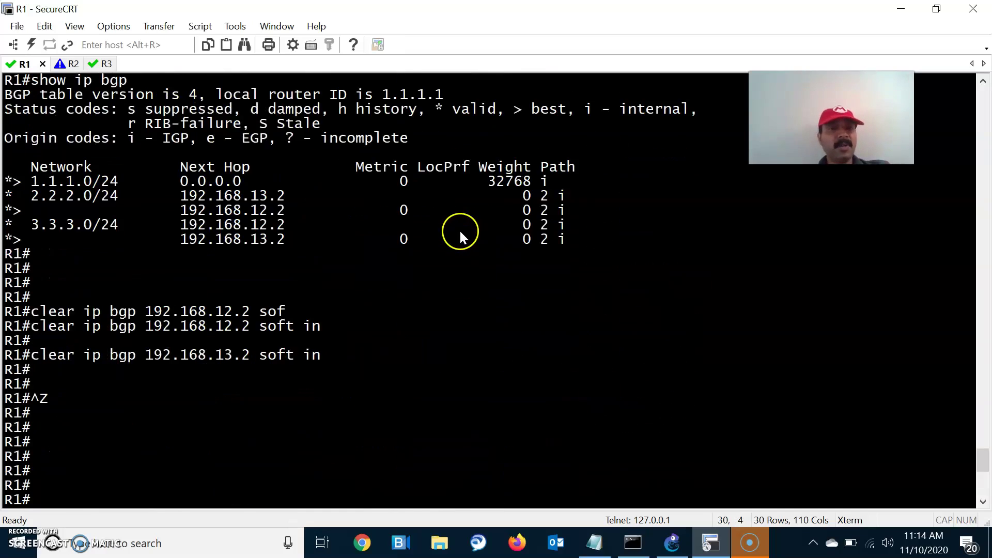
scroll(508, 320, "down", 12)
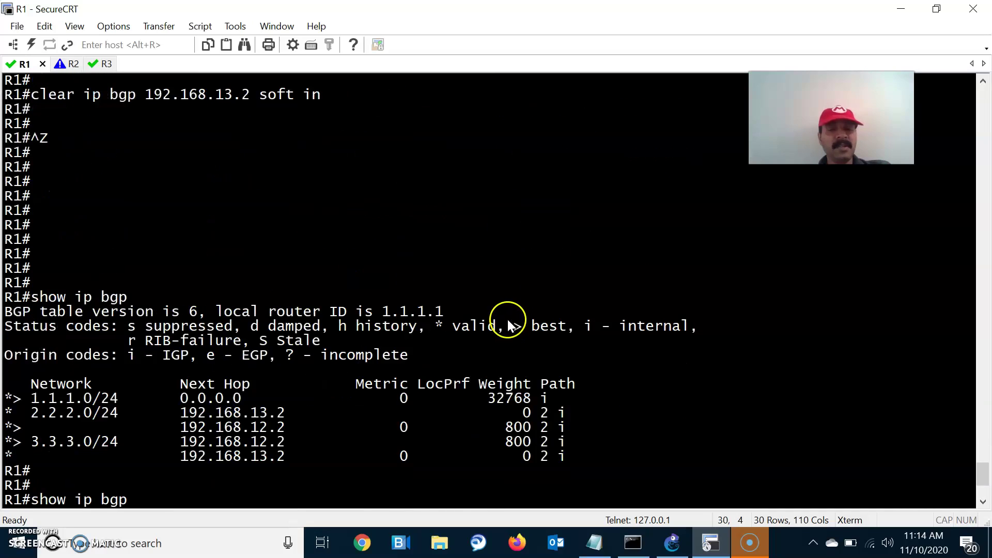
left_click_drag(540, 470, 6, 456)
key("alt+Tab")
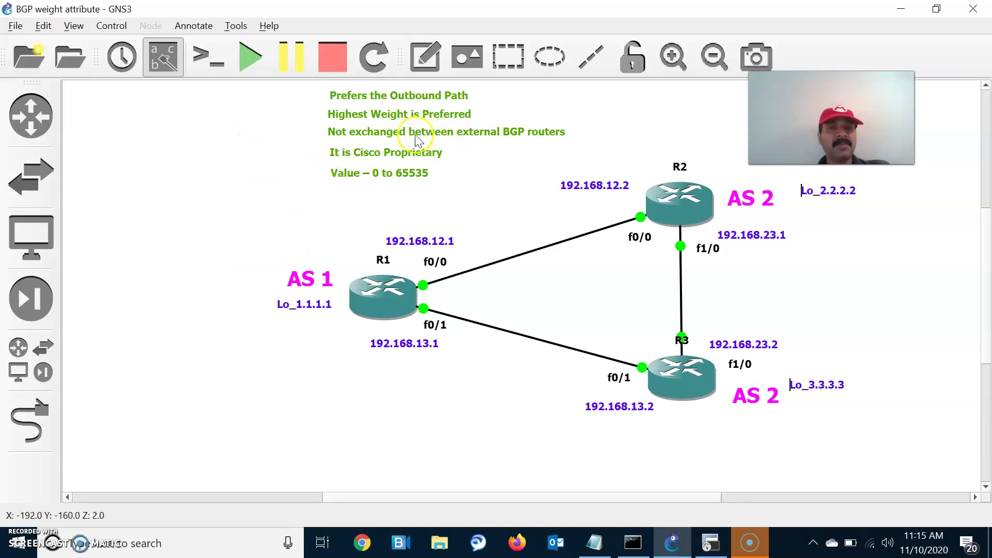
key("alt+Tab")
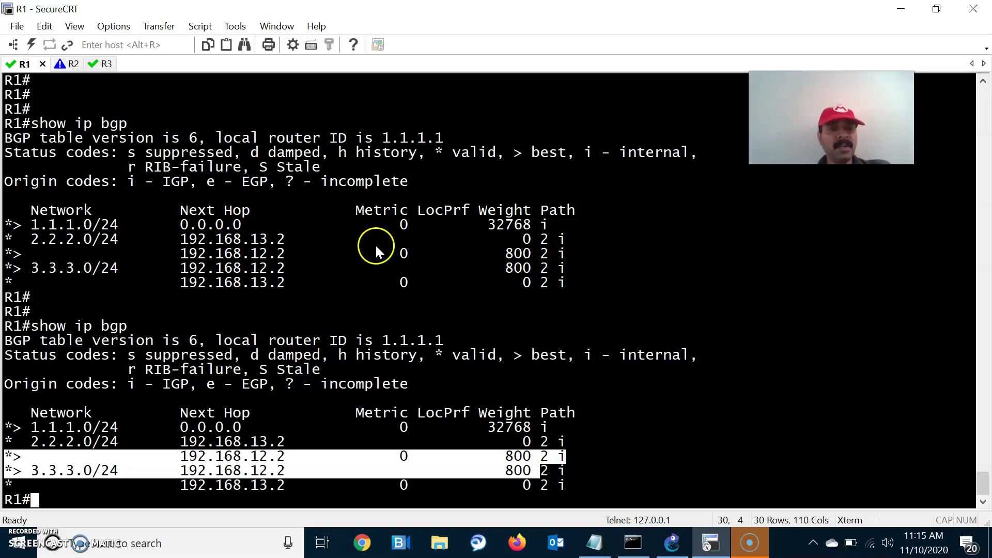
left_click(529, 442)
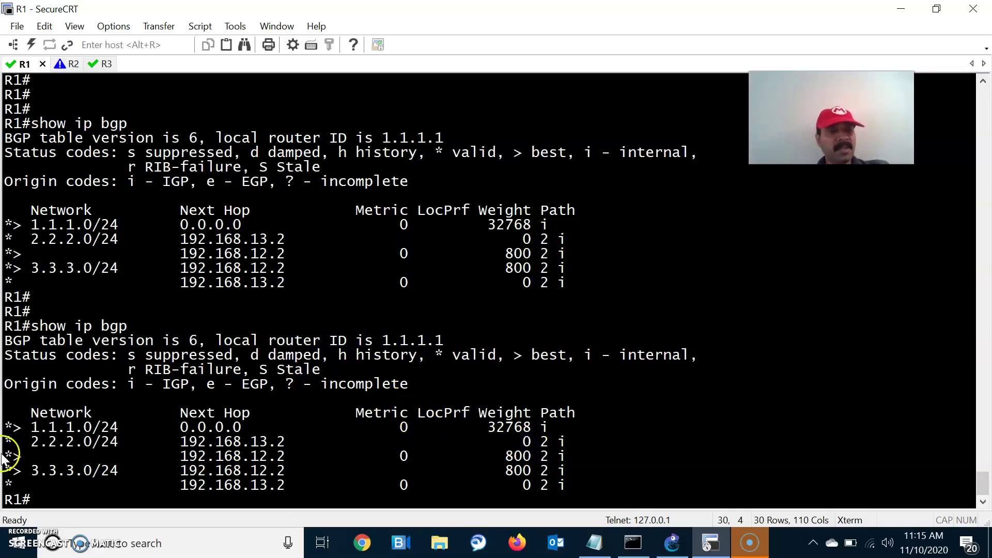
Match the highlighted 192.168.12.2 routes in R1's BGP table to the R1, R2 and R3 links in the GNS3 topology.
key("alt+Tab")
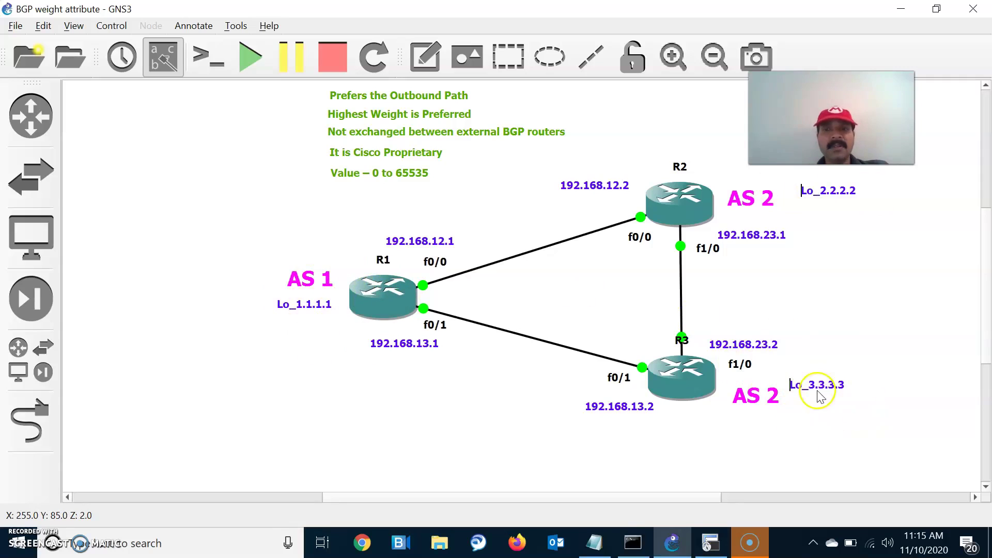
key("alt+Tab")
left_click_drag(31, 450, 340, 453)
key("alt+Tab")
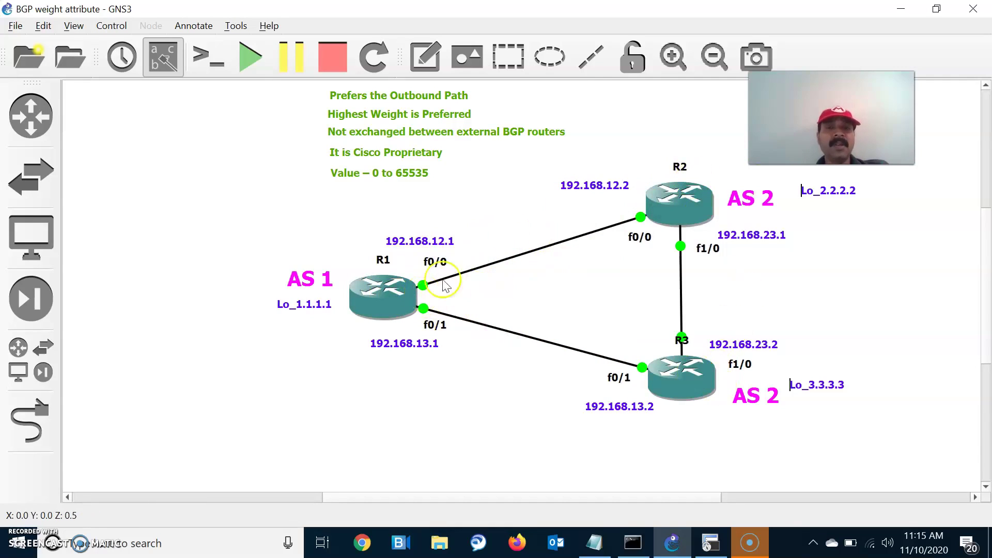
key("alt+Tab")
left_click_drag(215, 455, 556, 472)
key("alt+Tab")
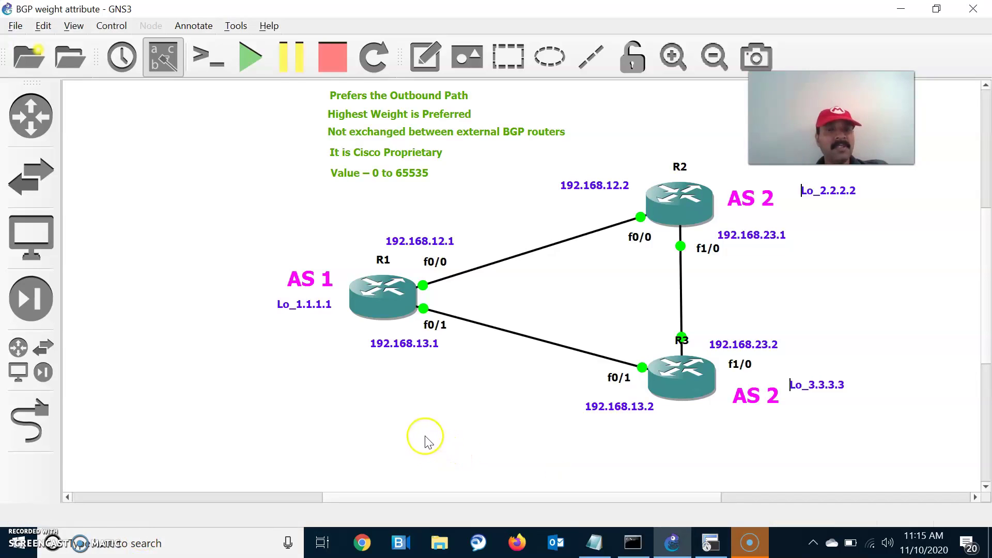
key("alt+Tab")
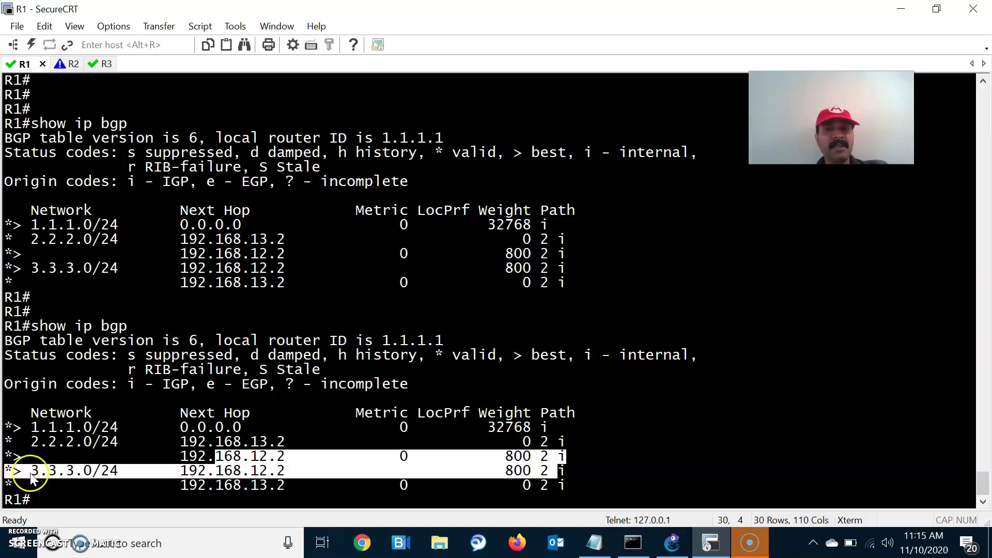
Clear the highlight and cross-check the 3.3.3.0/24 route between R1's BGP table and the GNS3 topology.
left_click(95, 477)
key("alt+Tab")
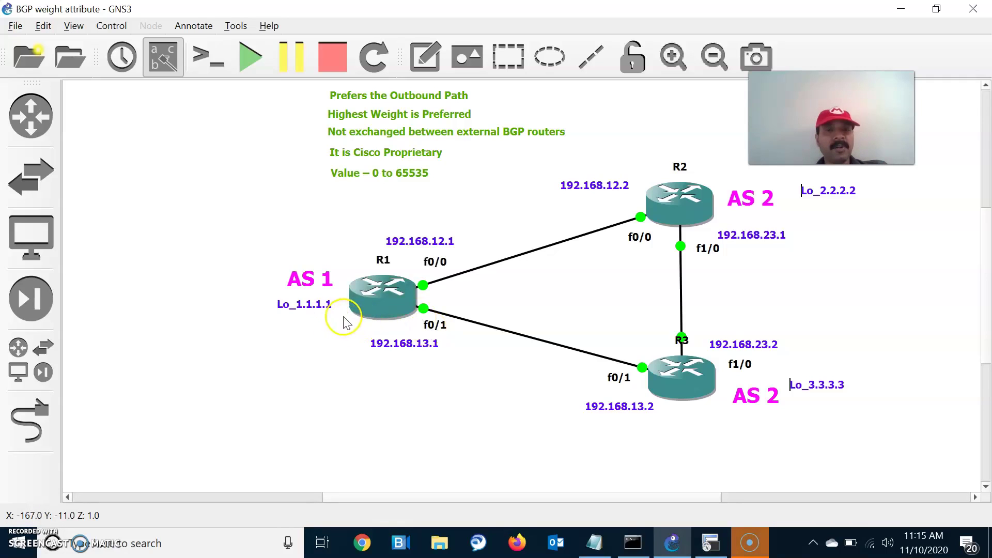
key("alt+Tab")
key("alt+Tab")
key("alt+Tab")
key("alt+Tab")
key("alt+Tab")
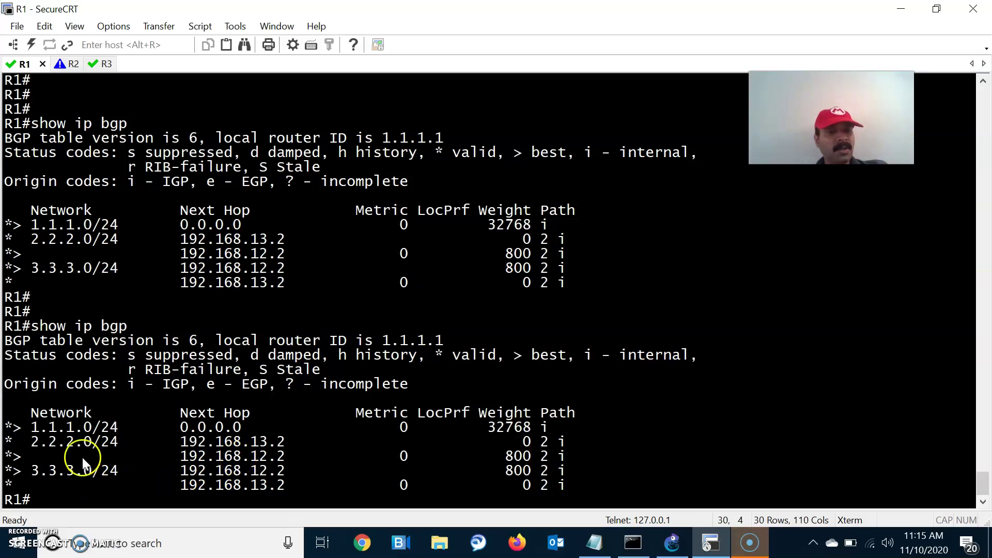
Highlight the next hop 192.168.12.2 entries and weights for 2.2.2.0/24 and 3.3.3.0/24, and switch to the GNS3 topology.
left_click_drag(13, 456, 463, 457)
left_click_drag(532, 459, 490, 457)
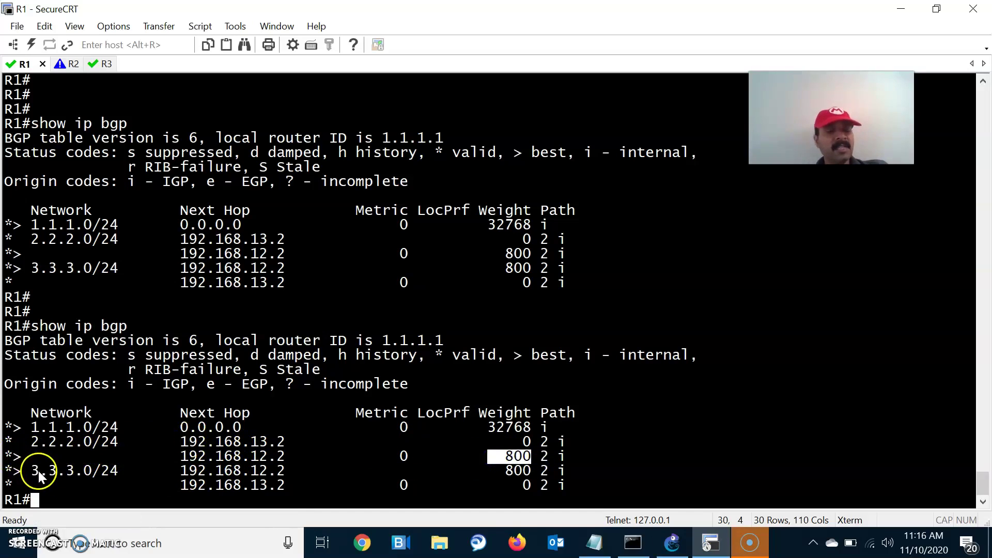
left_click_drag(38, 470, 528, 467)
left_click(257, 462)
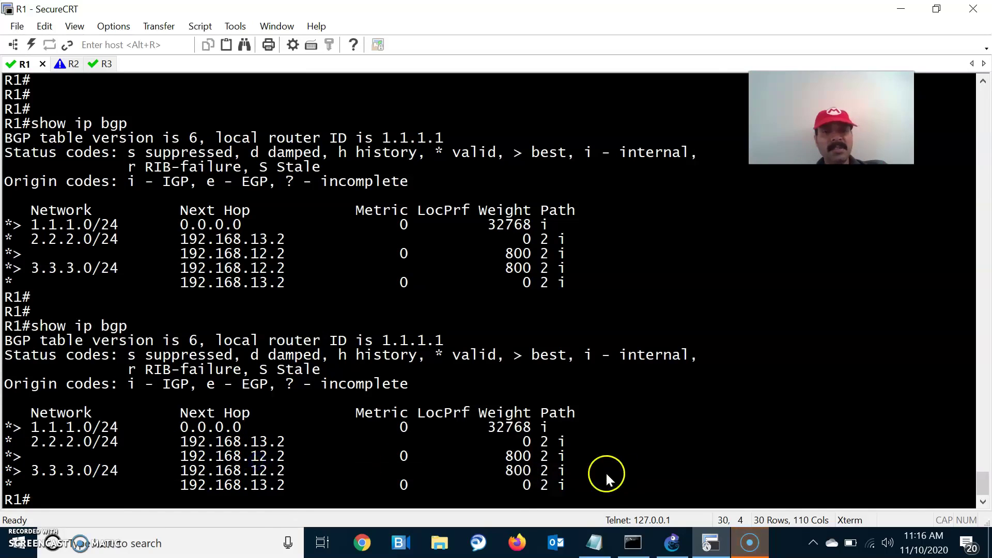
key("alt+Tab")
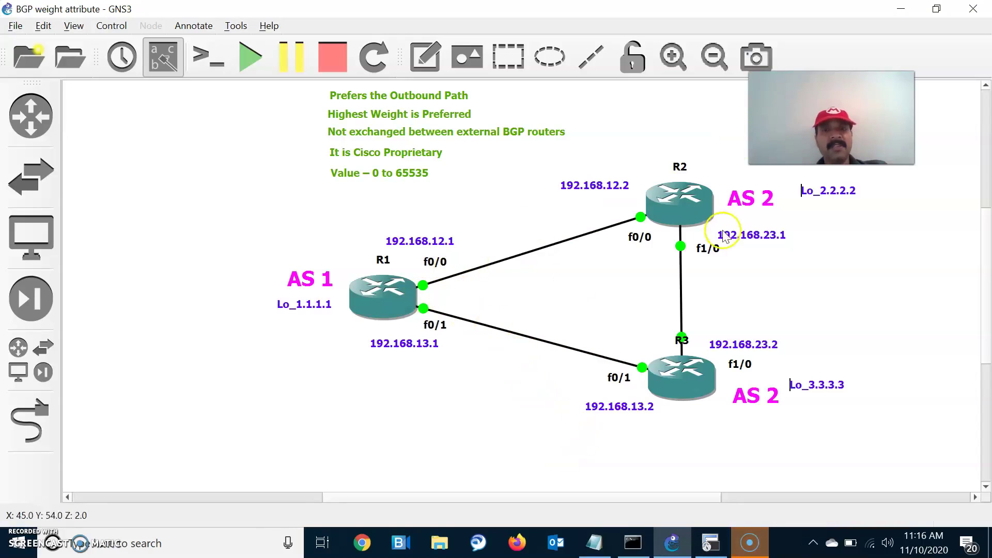